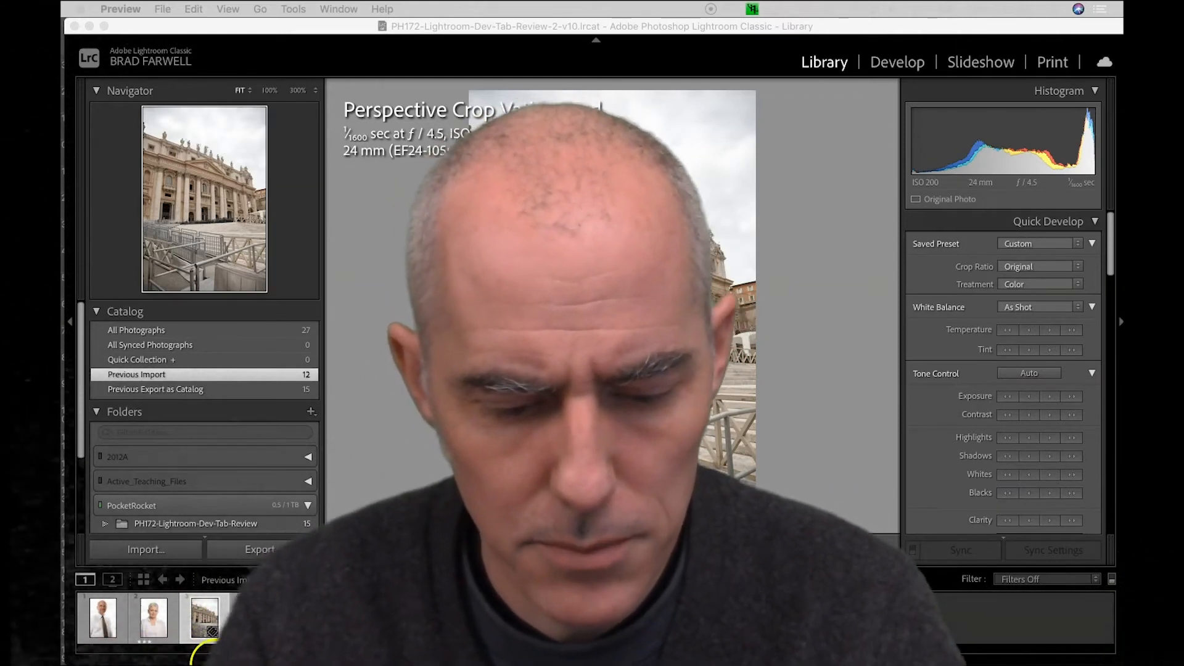
Switch to Photoshop and close the open bicycle photo
click(191, 647)
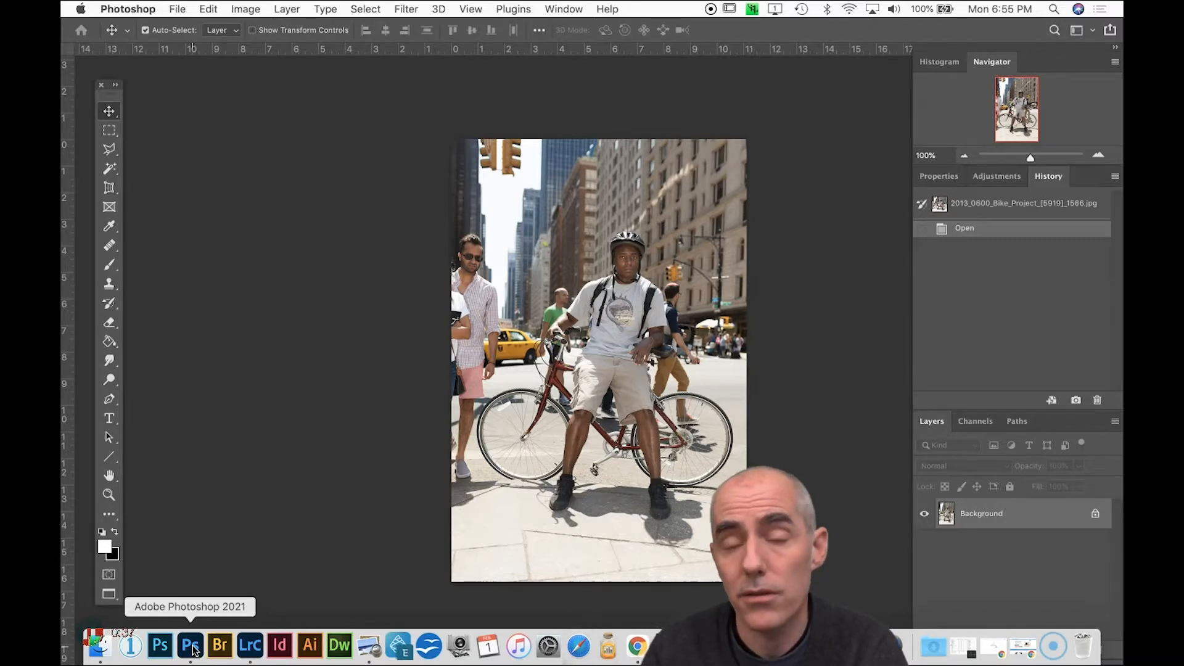
key(super+w)
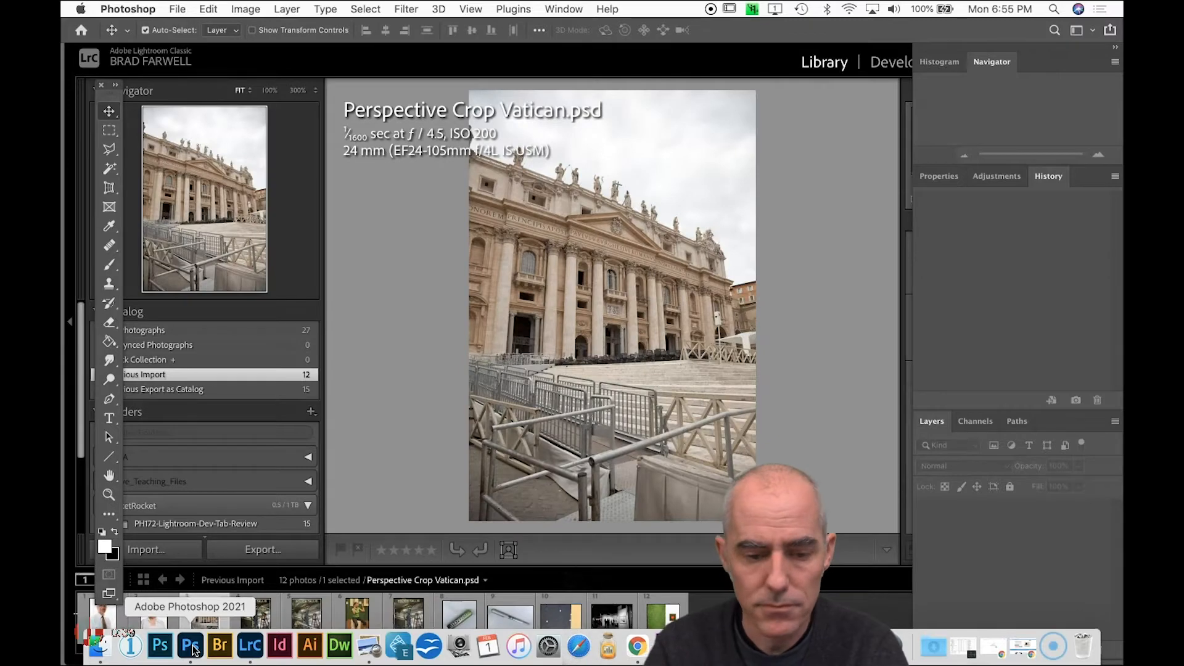
Create a new document 1080 pixels wide and 720 pixels high
click(178, 9)
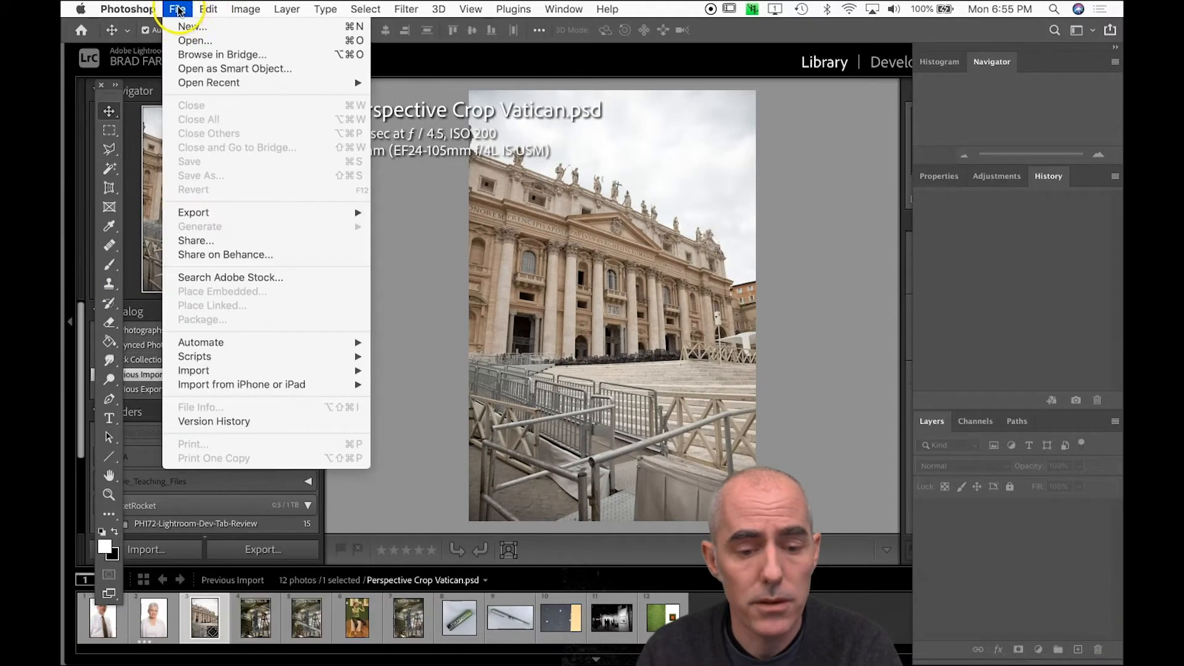
click(180, 28)
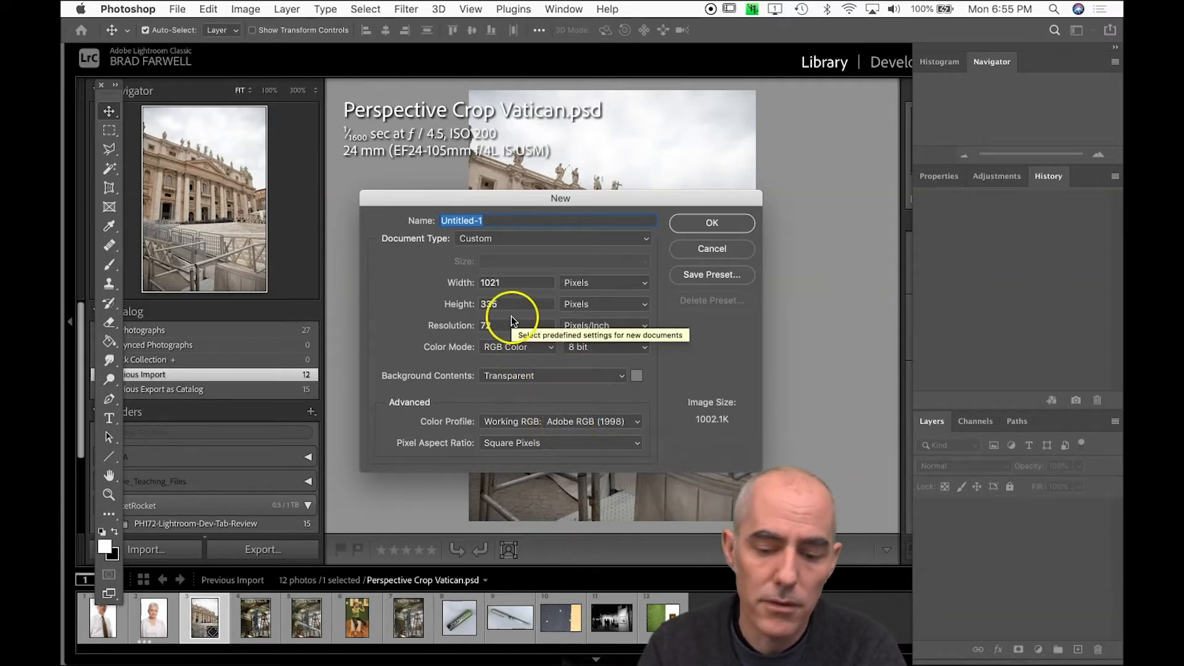
double_click(512, 283)
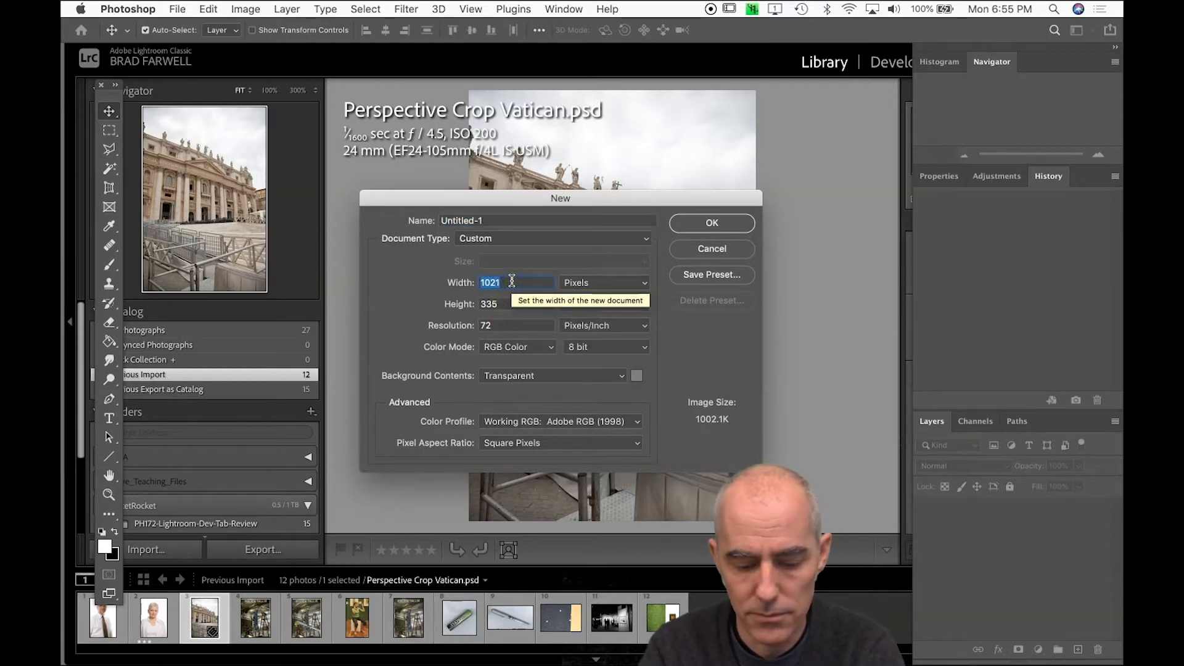
text(1080)
key(Tab)
text(720)
click(521, 304)
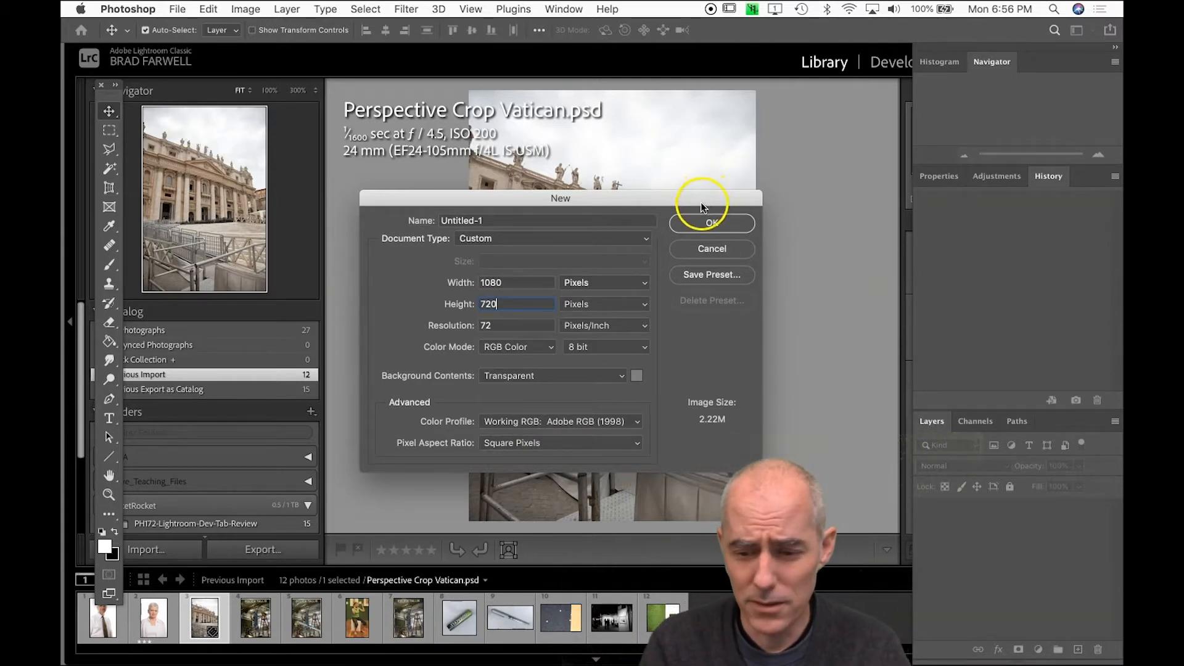
click(703, 222)
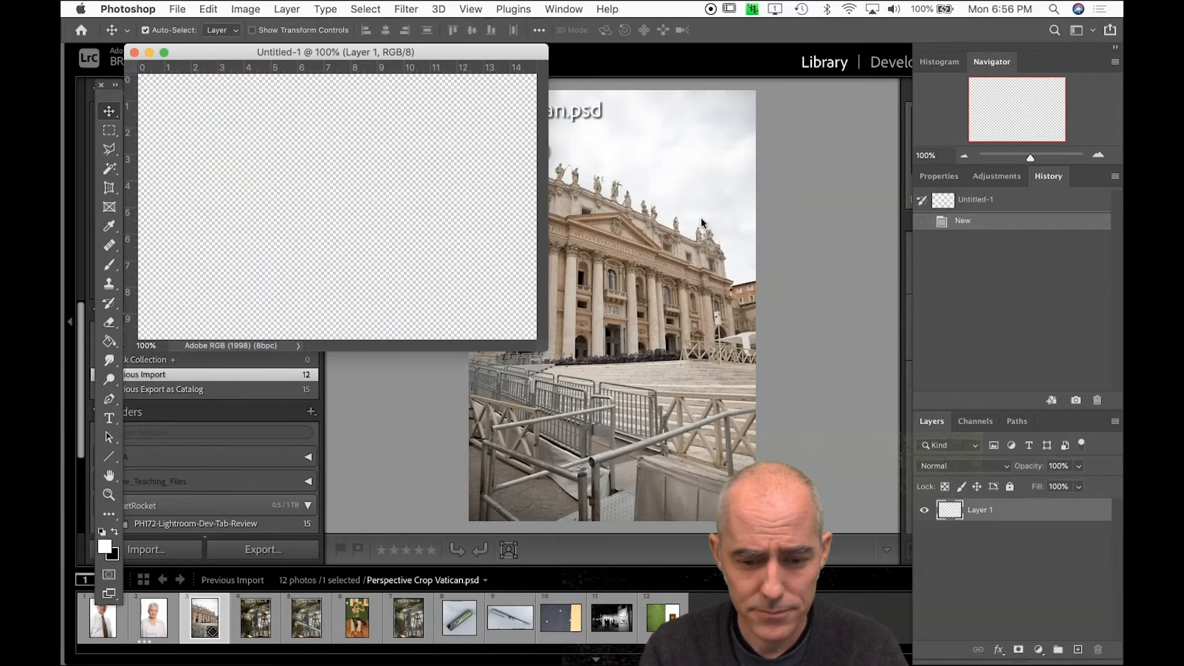
Show the blank document in full screen mode with the menu bar and magnify it to 200%
key(f)
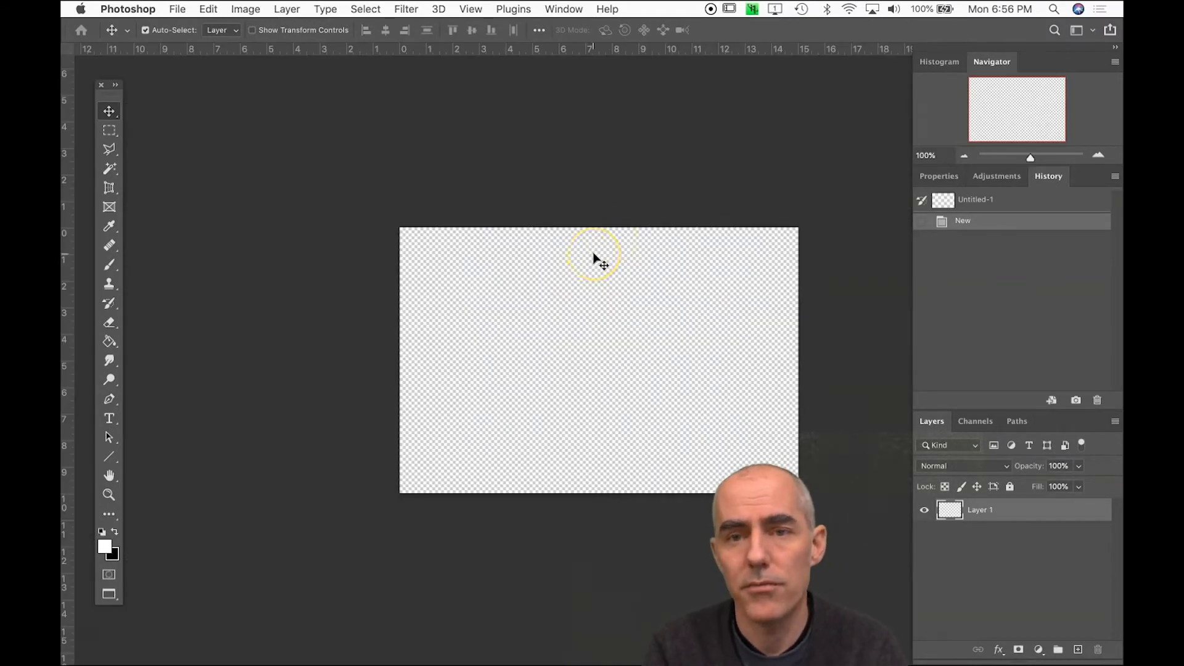
scroll(594, 258, down, 2)
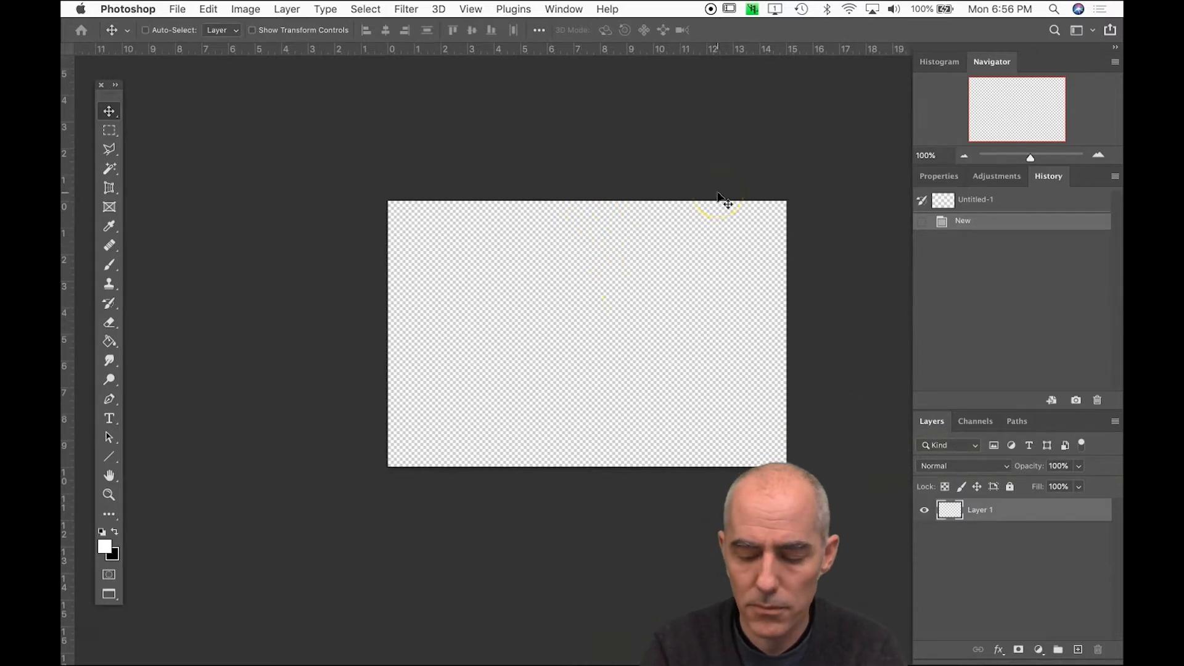
key(super+equal)
drag(635, 280, 579, 333)
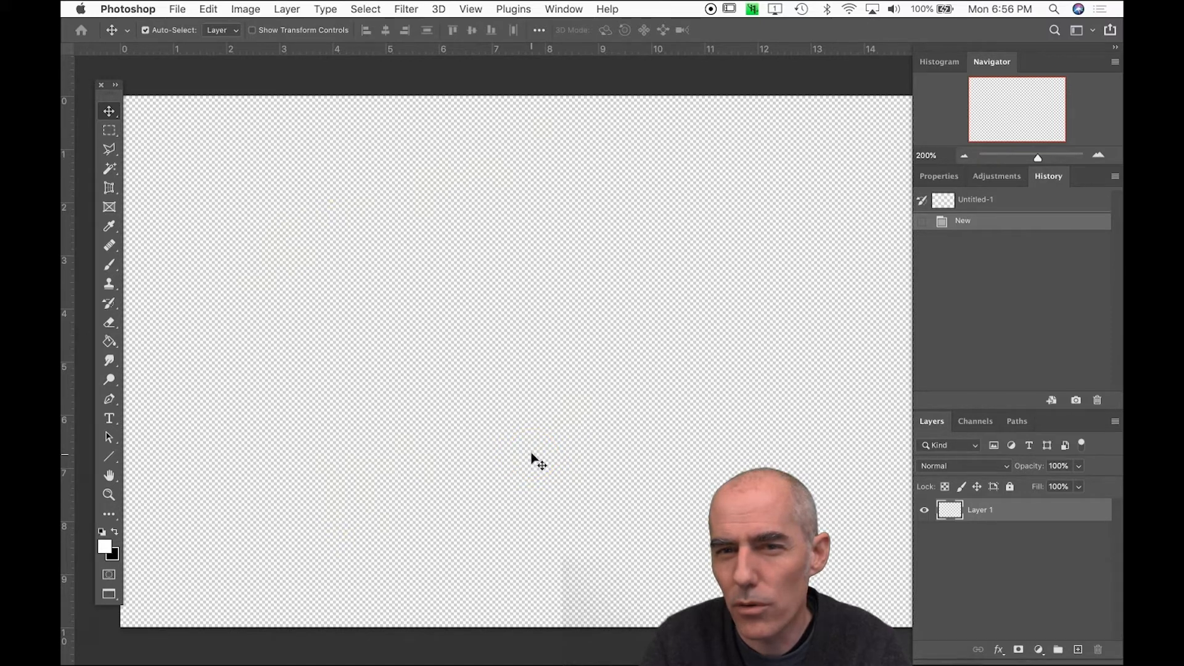
scroll(534, 458, left, 5)
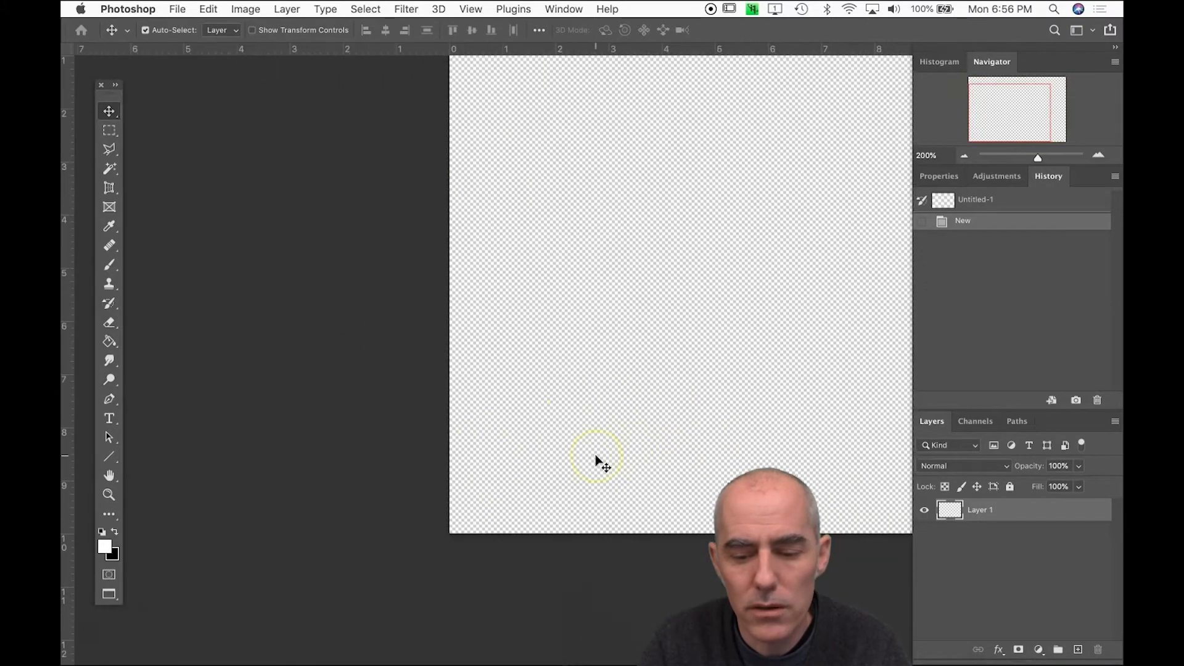
scroll(595, 458, right, 3)
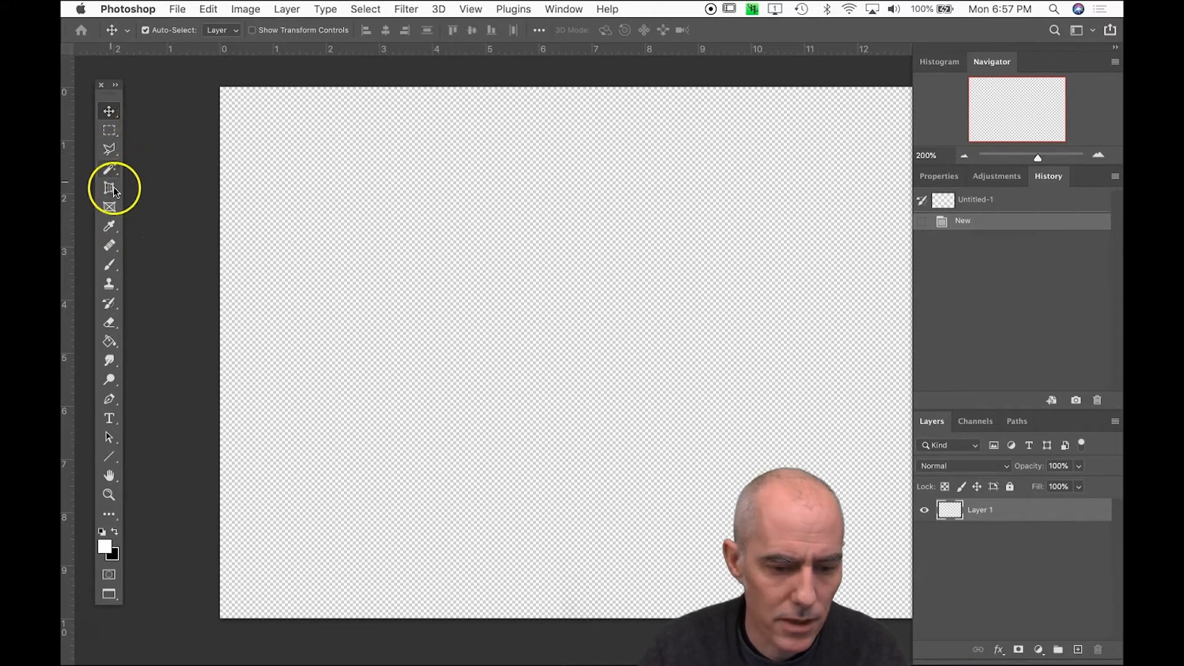
Switch from the Line tool to the Triangle tool
key(u)
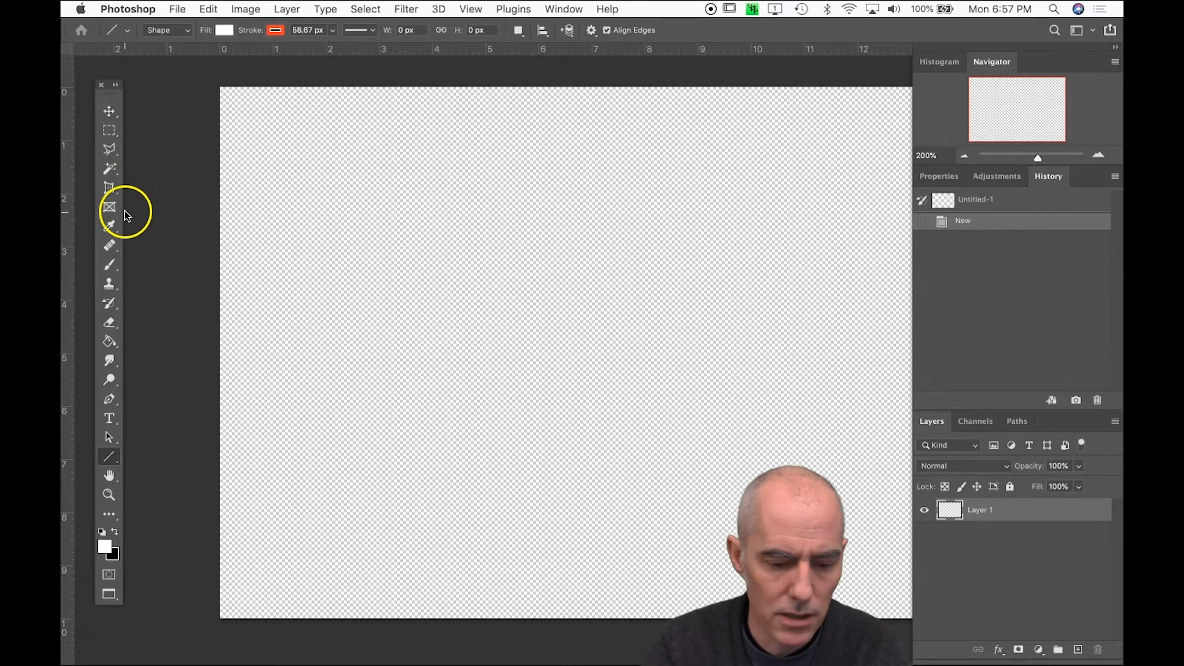
click(112, 457)
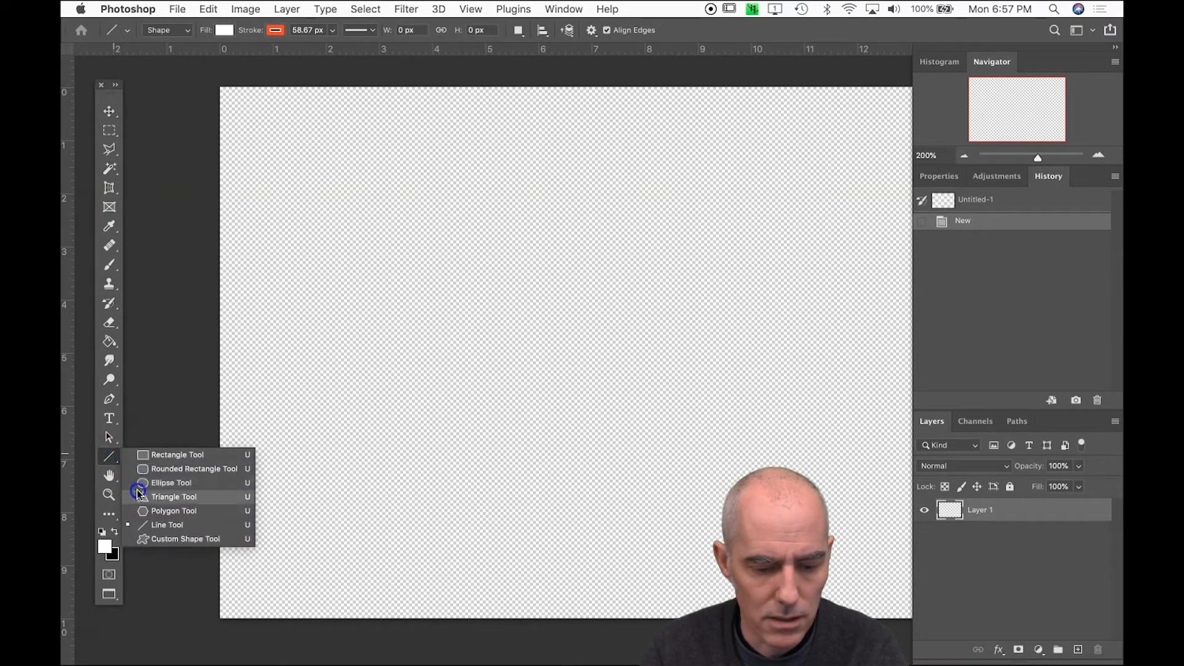
click(138, 493)
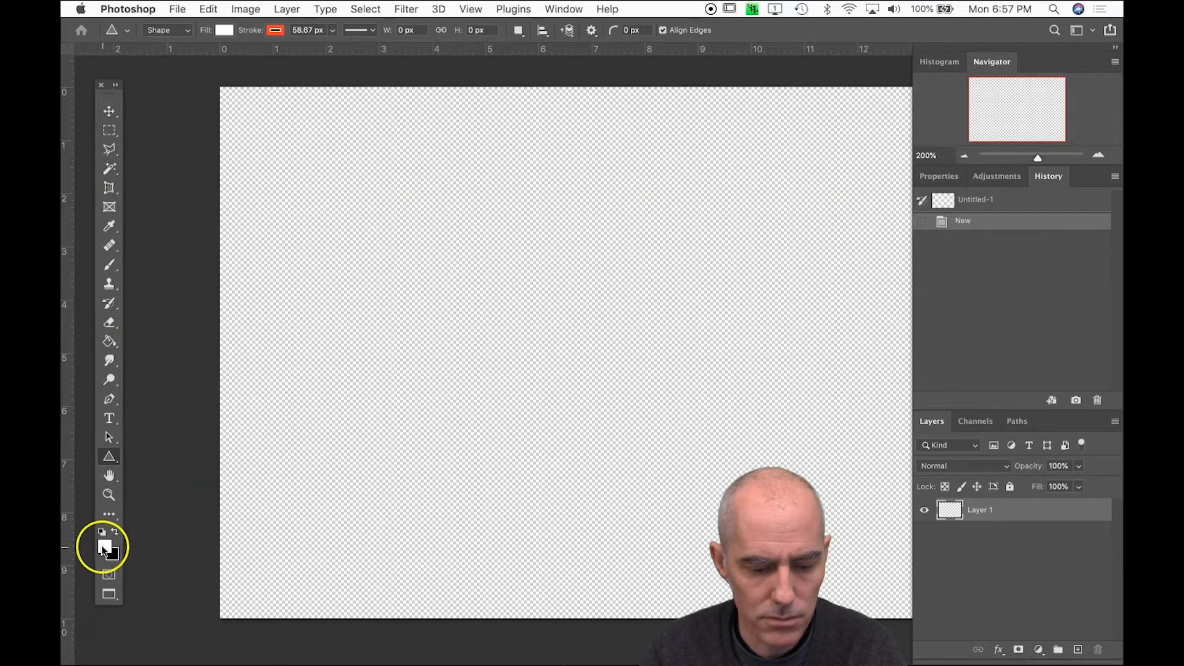
click(123, 458)
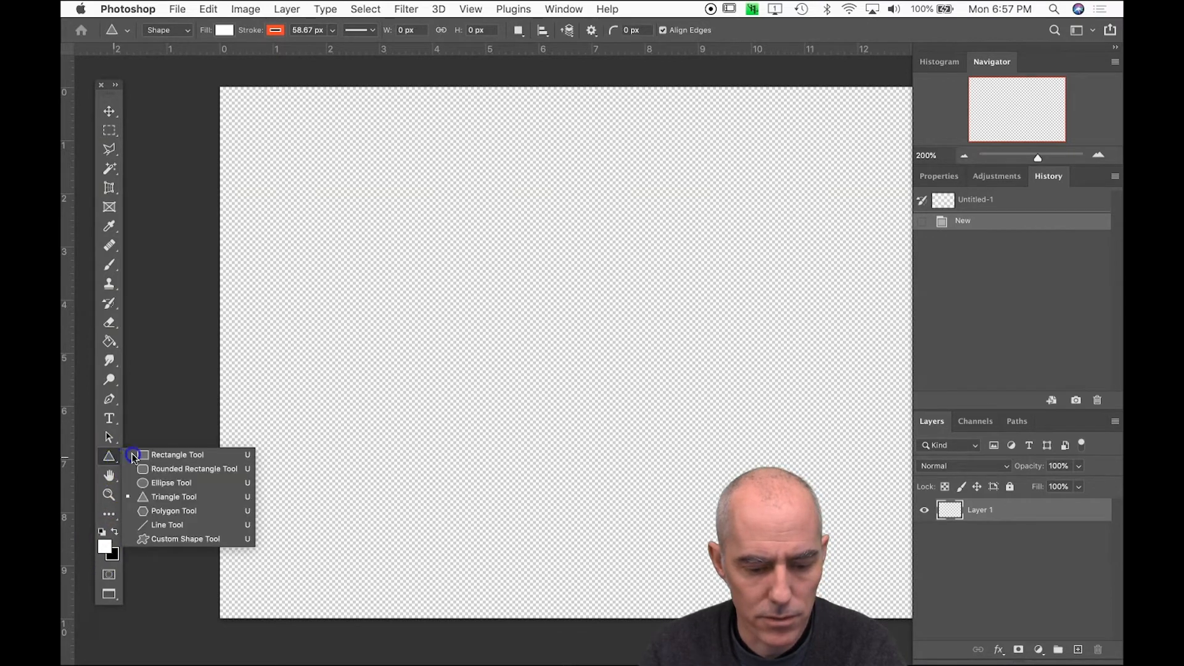
click(161, 496)
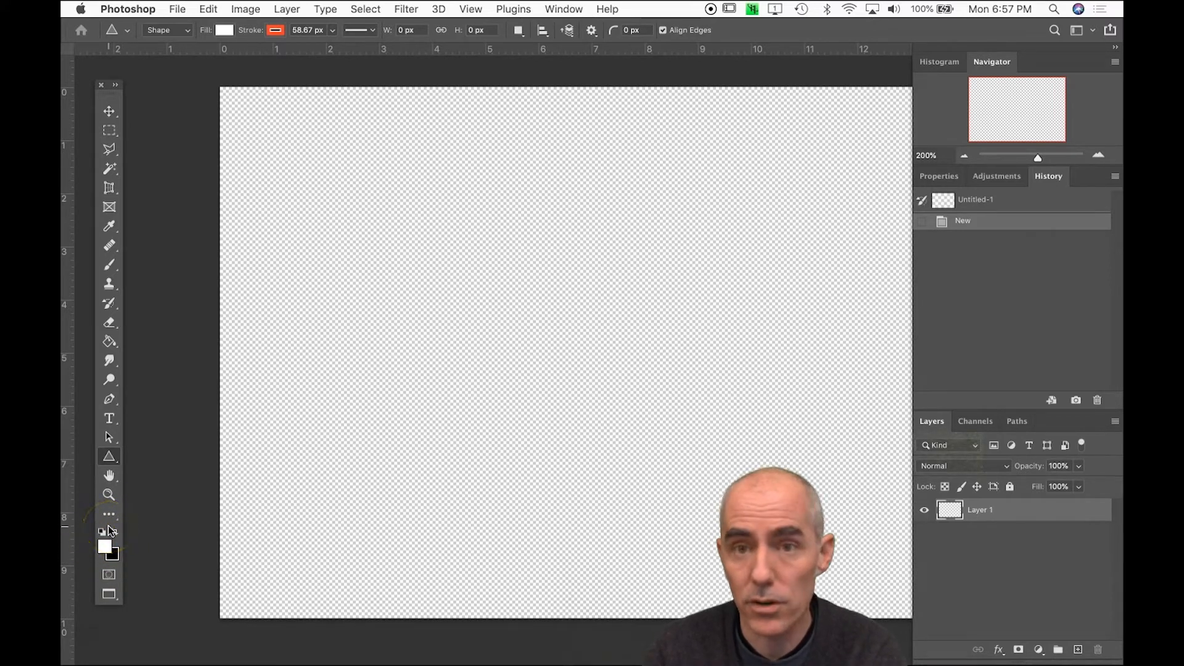
Set the foreground color to pink (df2cbb)
click(100, 554)
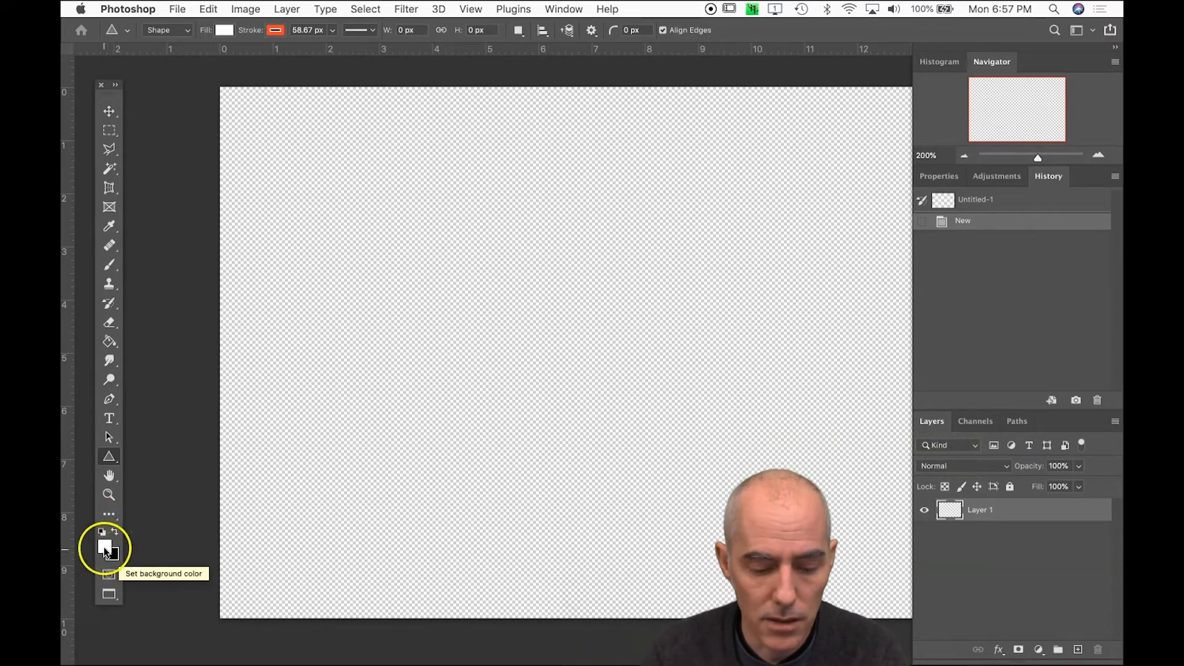
click(103, 546)
drag(612, 277, 611, 242)
click(553, 240)
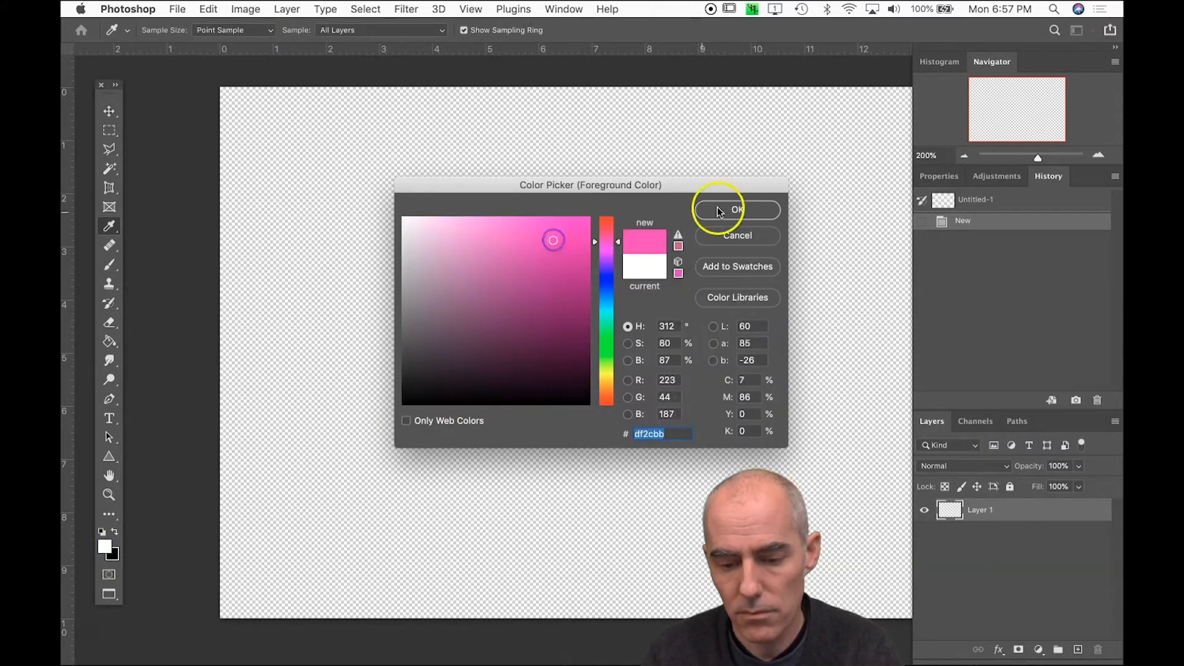
click(751, 210)
Set the Triangle tool to Pixels mode and draw a pink triangle about 4.7 by 4.4 inches near the canvas center
key(u)
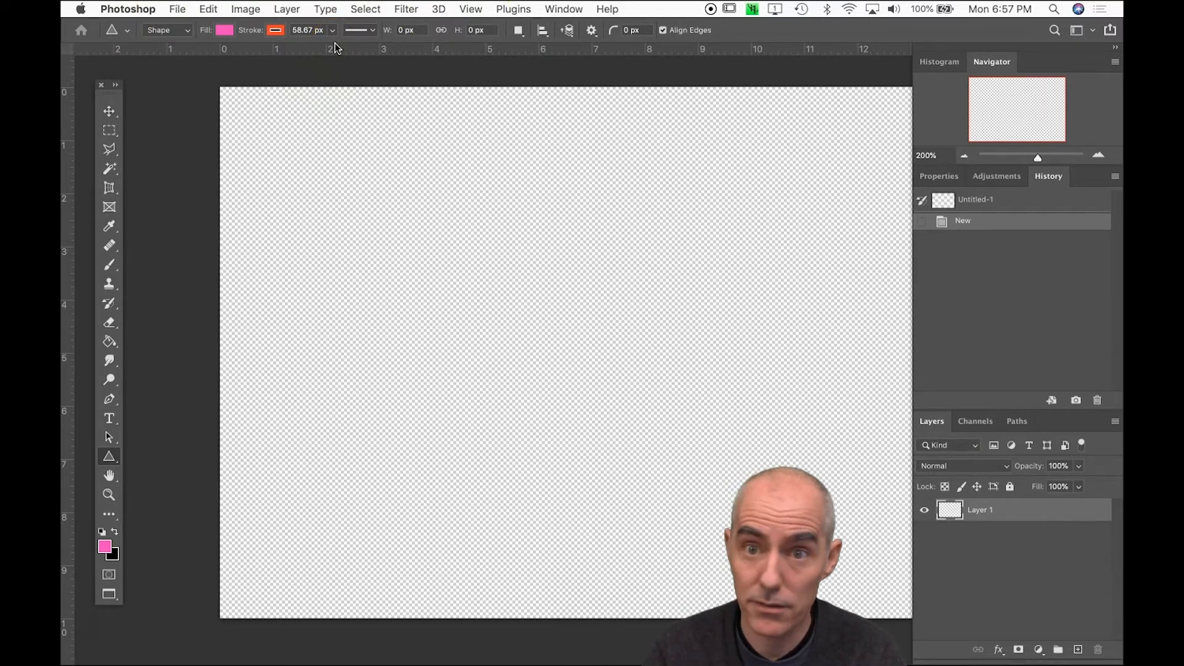
click(177, 34)
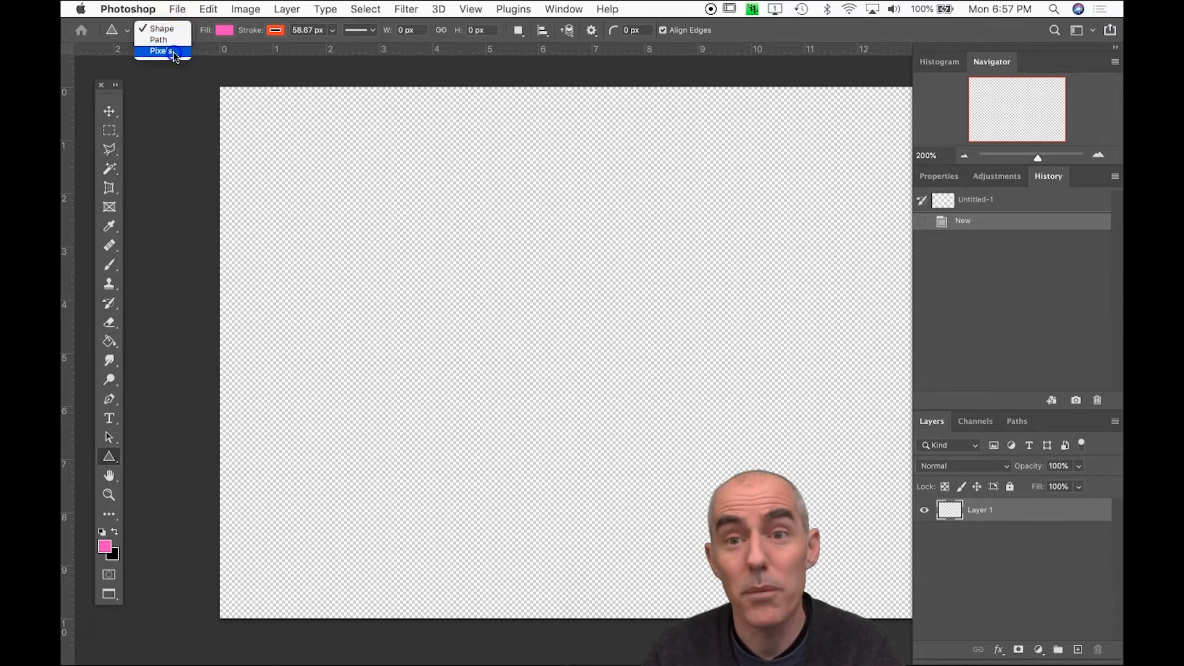
click(174, 56)
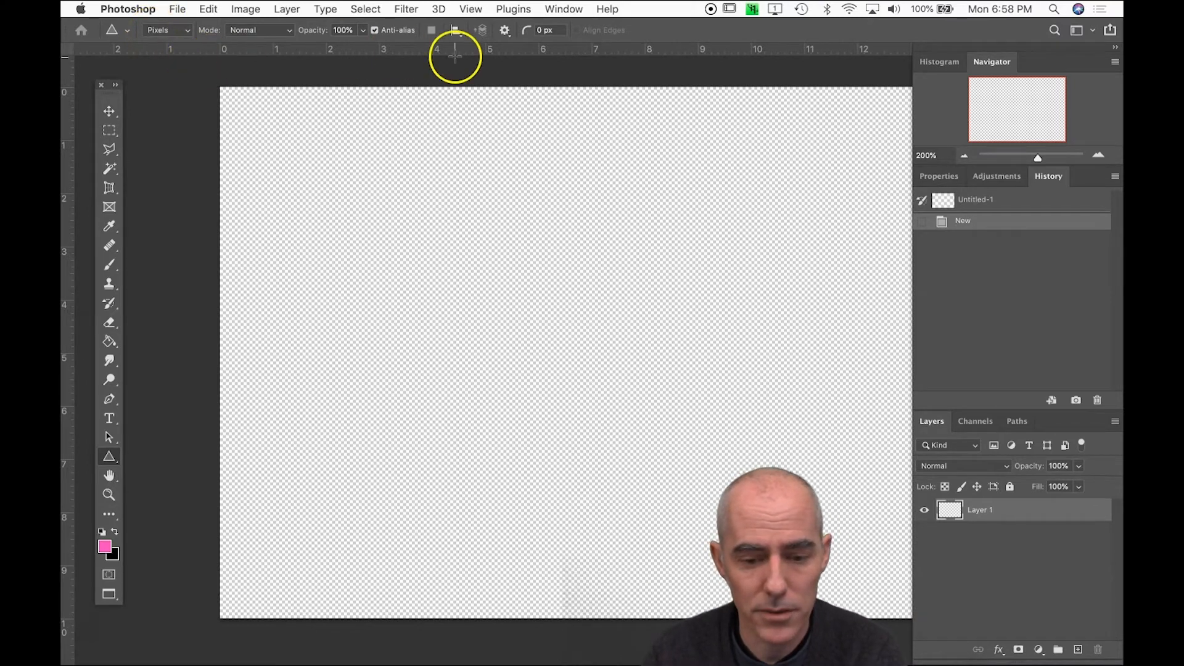
drag(436, 249, 684, 482)
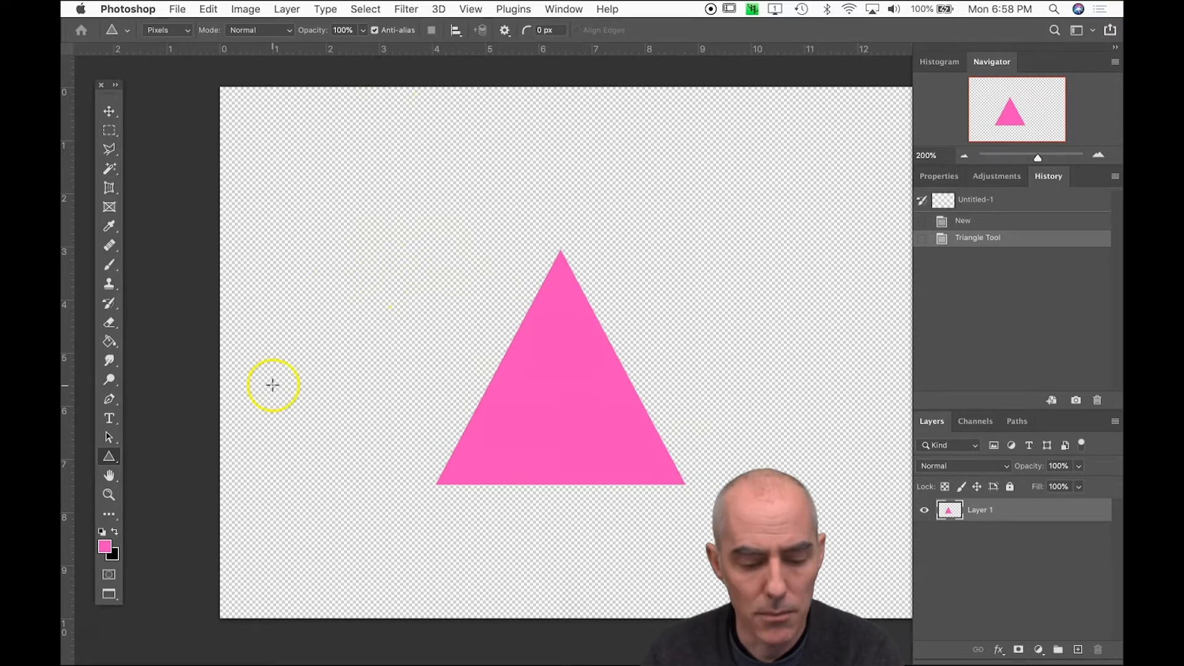
Draw a blue (2c30df) rectangle about 6.3 by 5 inches with the Rectangle tool, covering most of the pink triangle
click(112, 459)
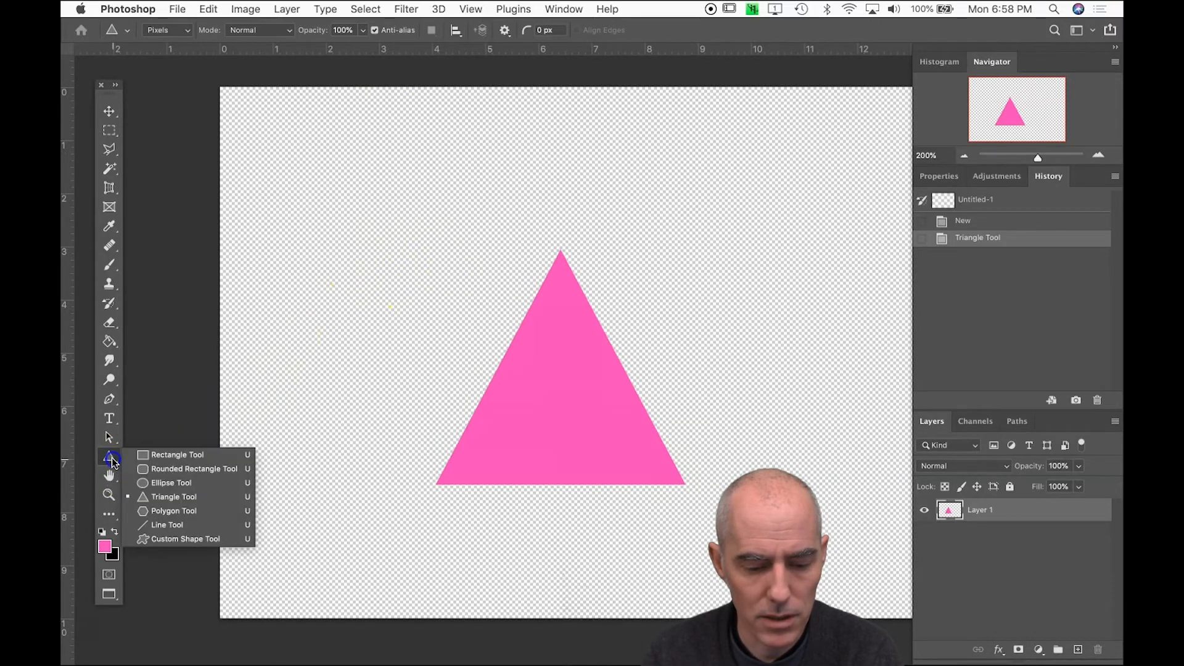
drag(112, 462, 168, 461)
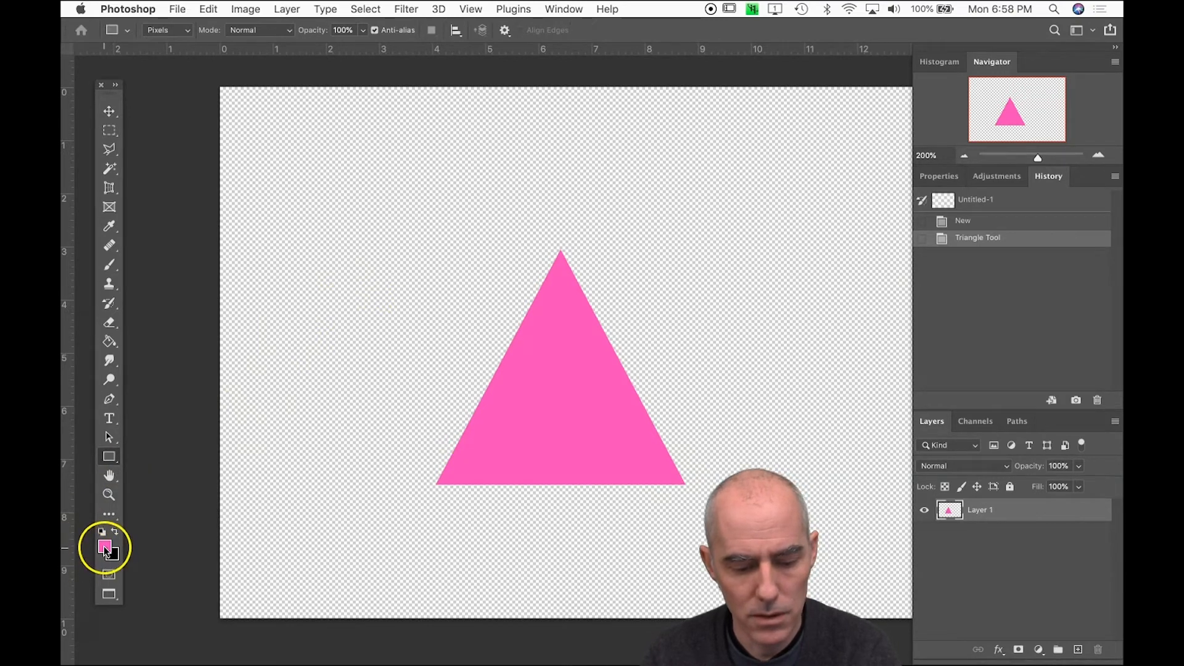
click(108, 455)
click(148, 454)
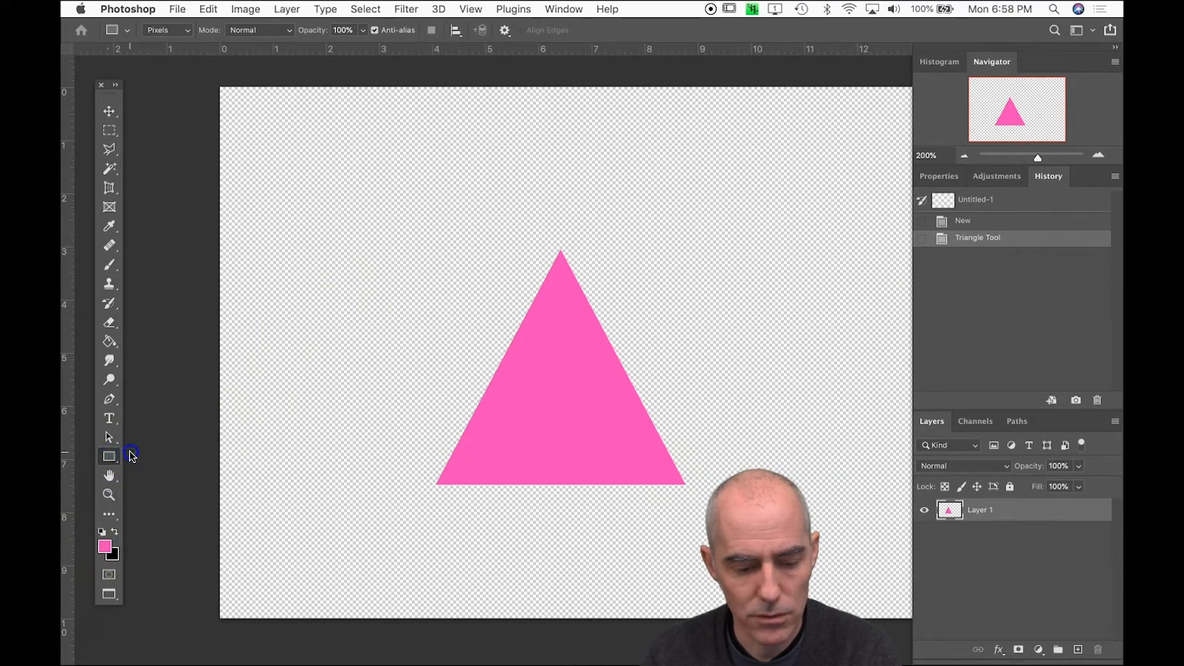
click(106, 546)
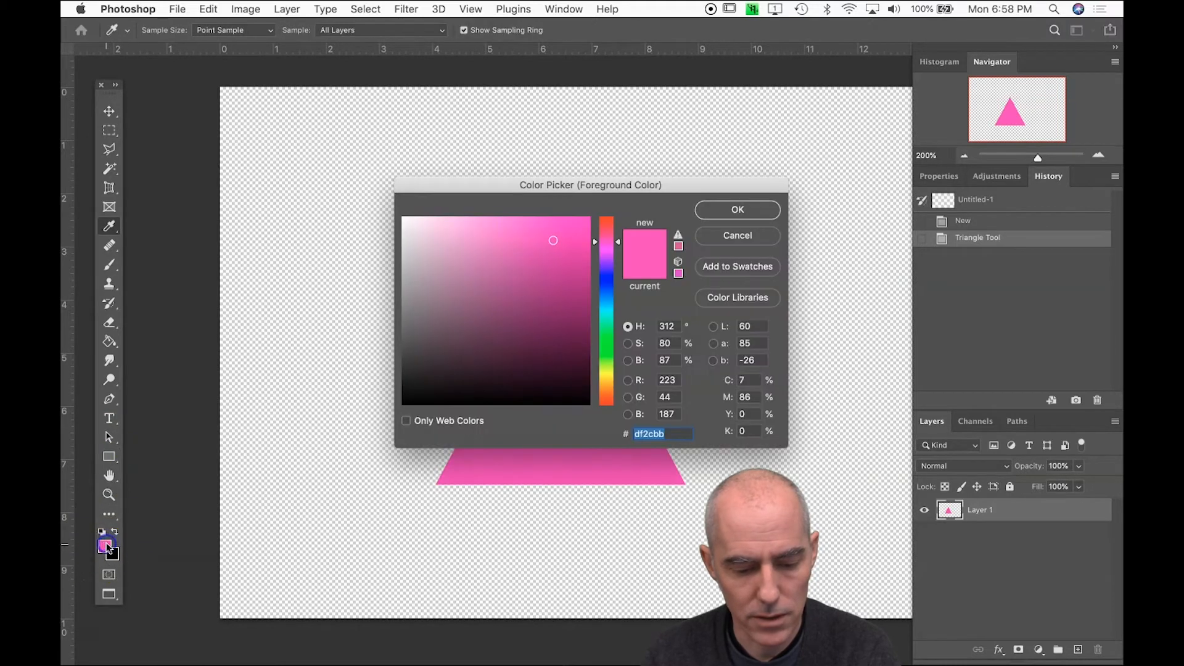
click(609, 281)
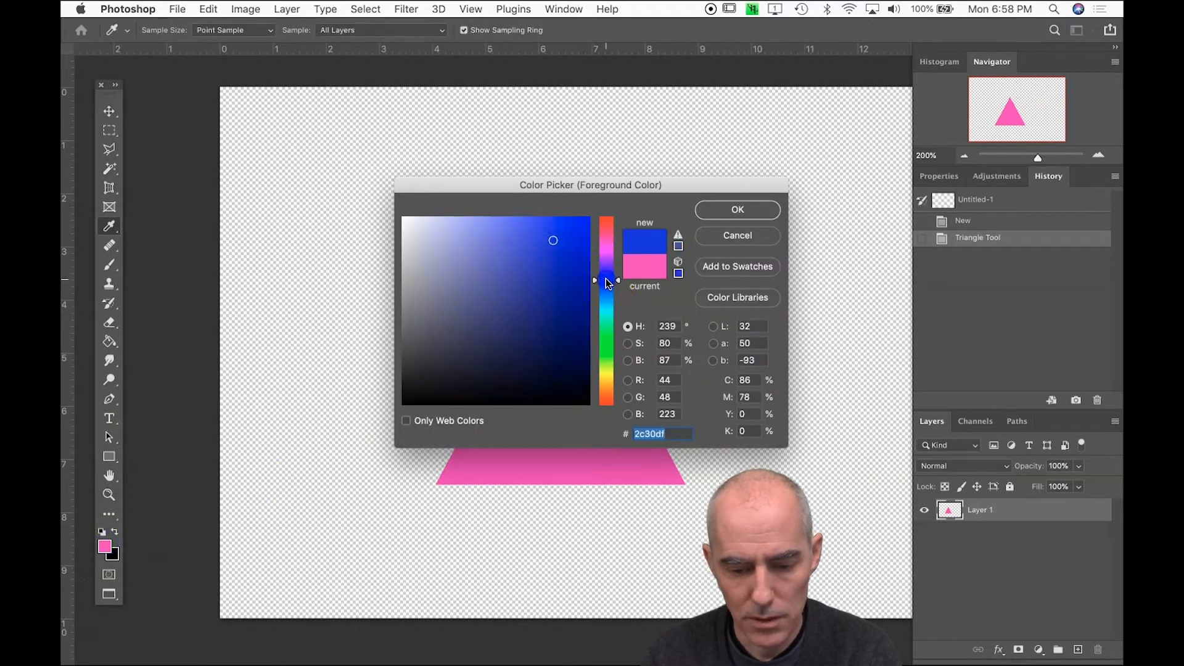
click(739, 210)
drag(503, 239, 839, 504)
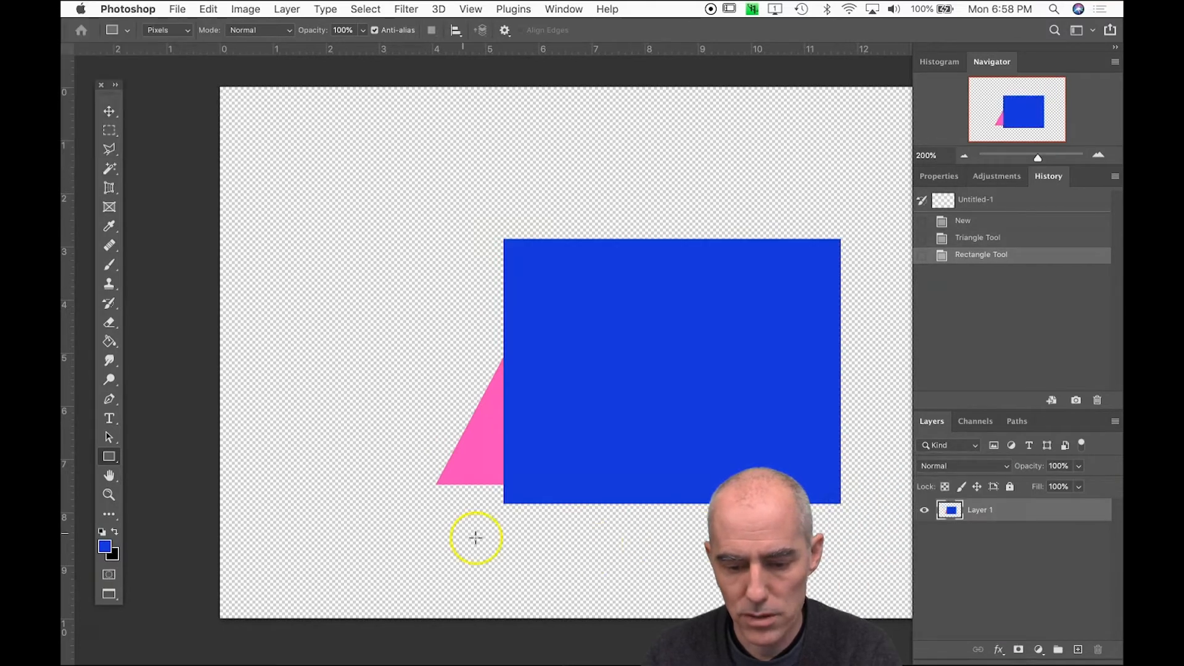
Draw a yellow five-sided polygon about 4 by 2.7 inches over the triangle's tip and the rectangle's upper-left corner
right_click(110, 457)
click(162, 516)
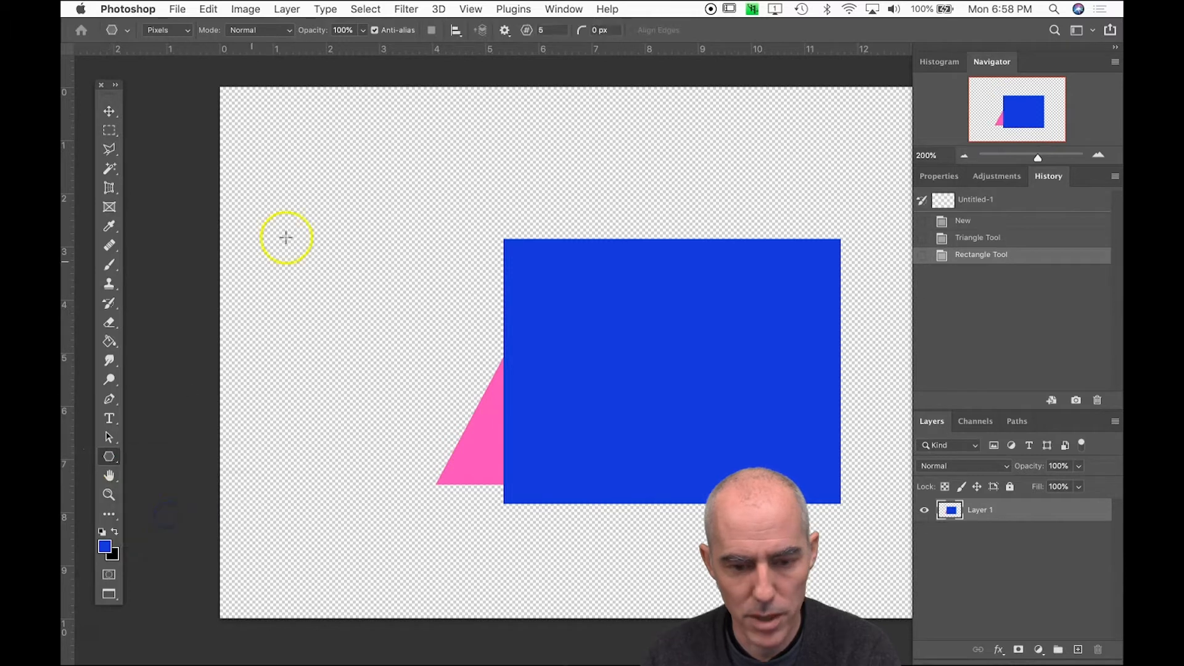
click(104, 546)
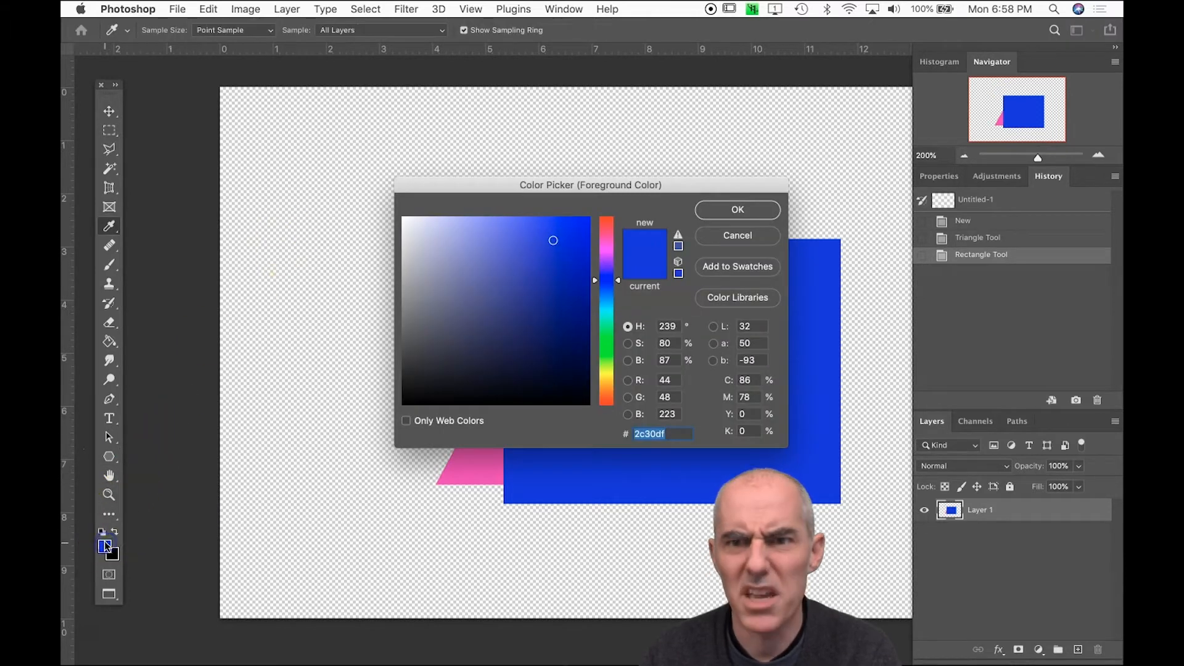
click(606, 377)
click(579, 241)
click(738, 209)
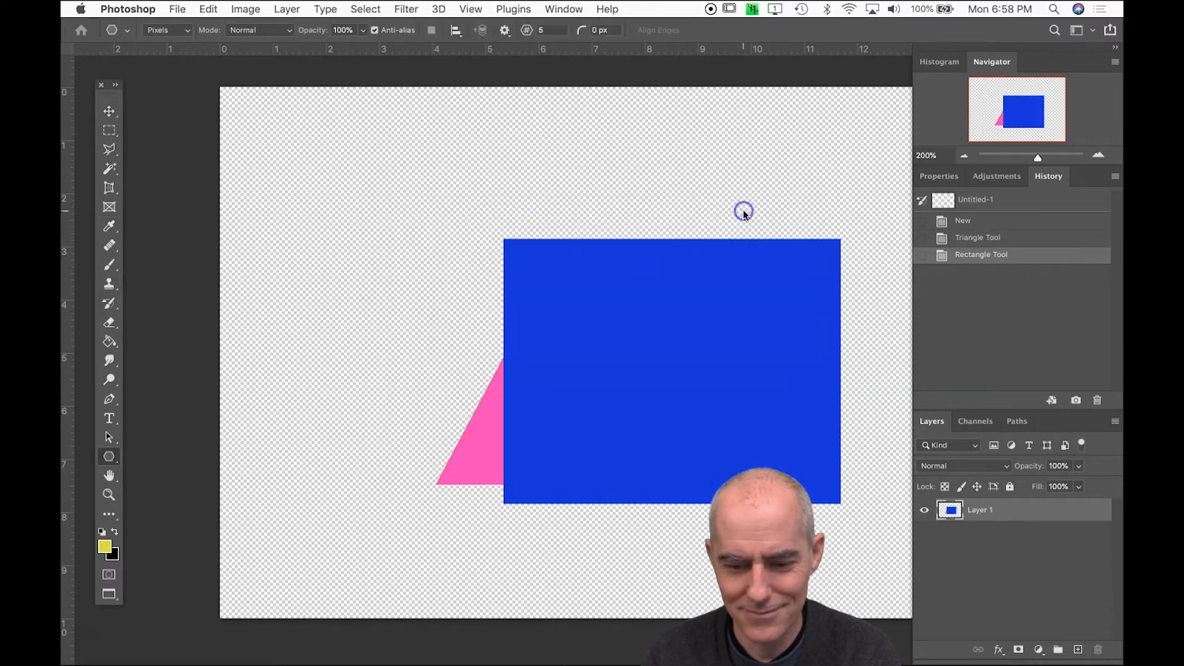
drag(416, 214, 629, 359)
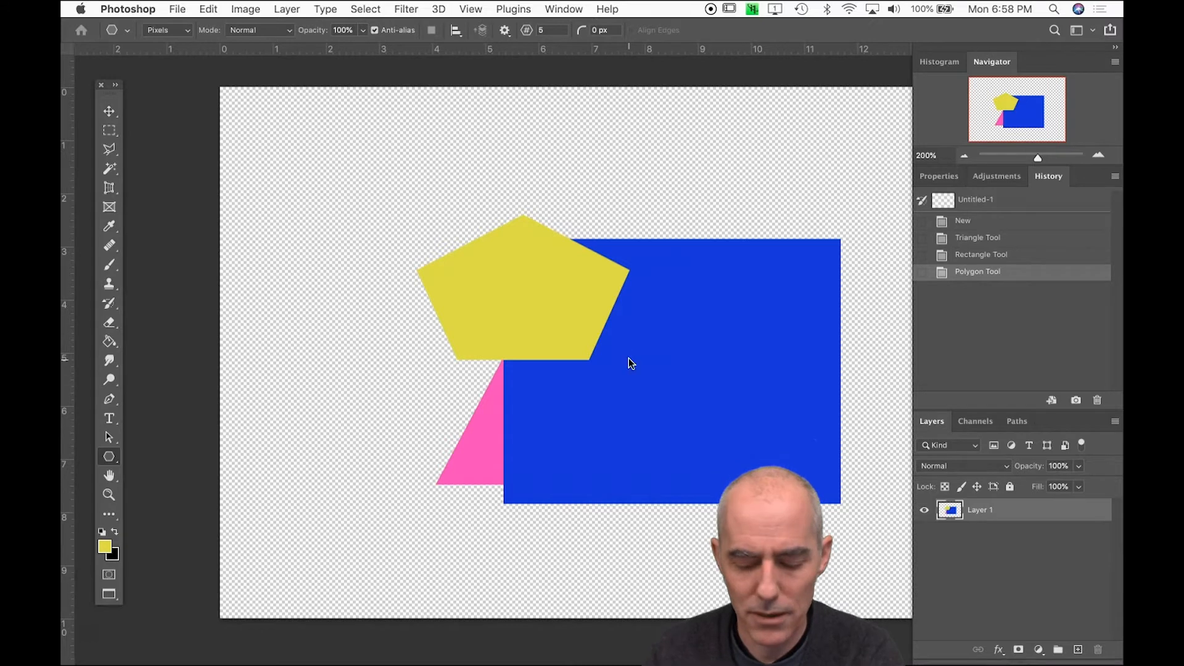
Use the Move tool on the pink triangle to shift Layer 1 about 1 inch up and to the left
key(v)
click(556, 399)
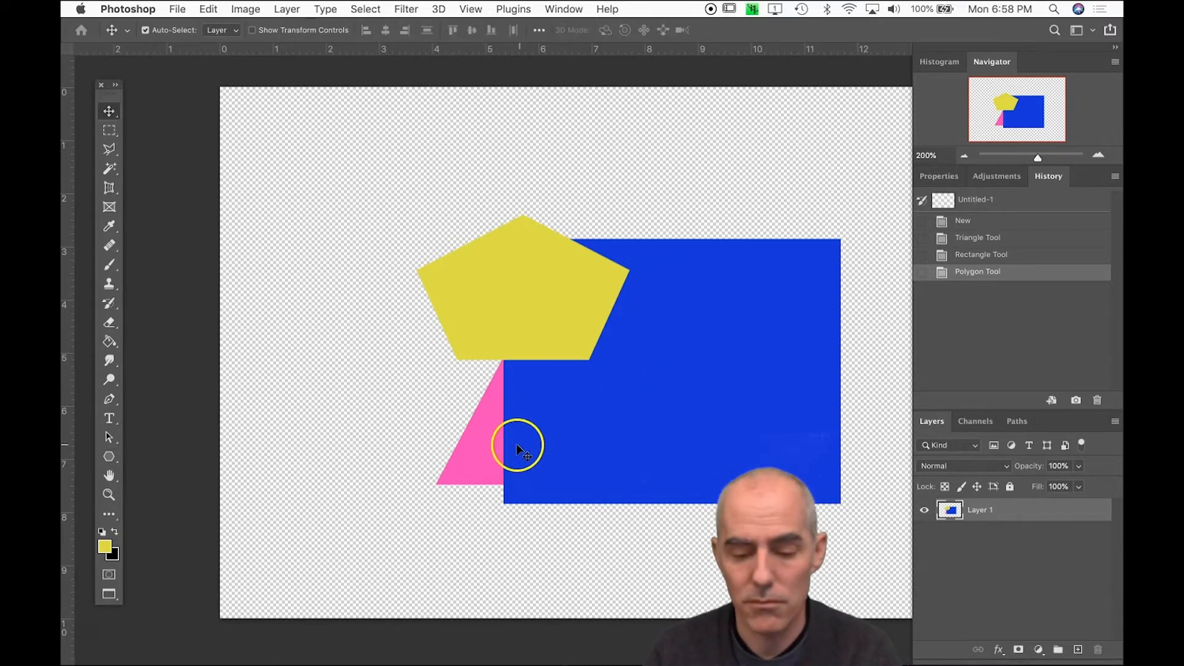
drag(504, 427, 440, 372)
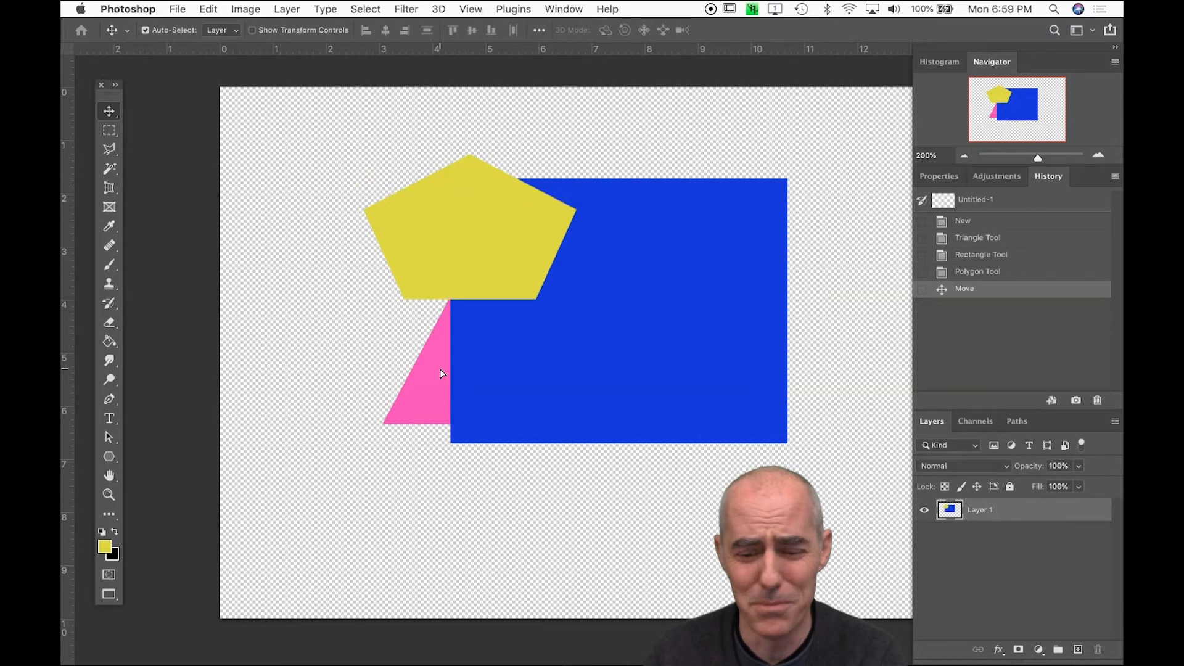
Shift Layer 1 about 0.6 inch down and slightly left, and brush two black eyes and a smile onto the blue rectangle
drag(647, 326, 633, 352)
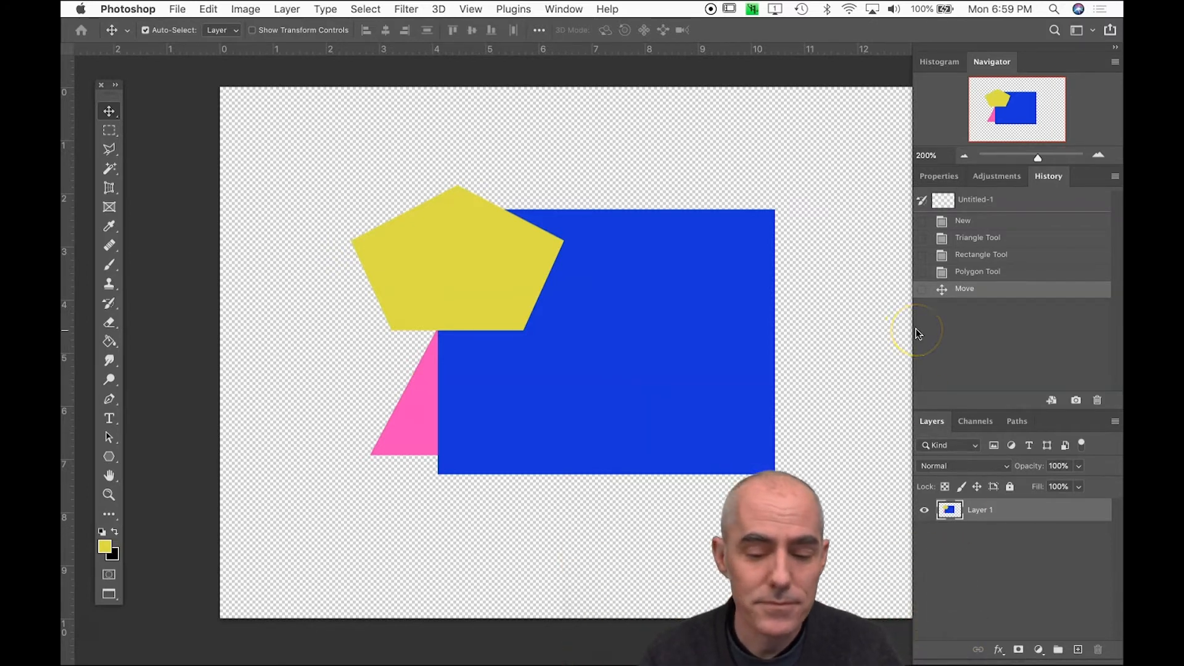
key(b)
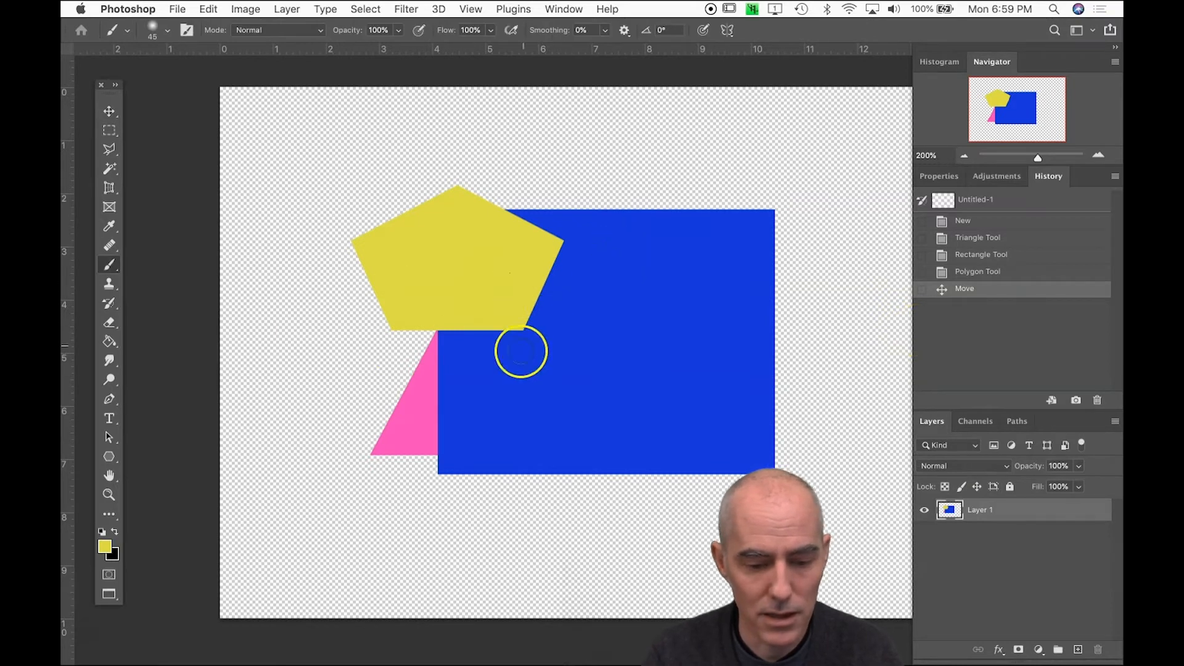
key(d)
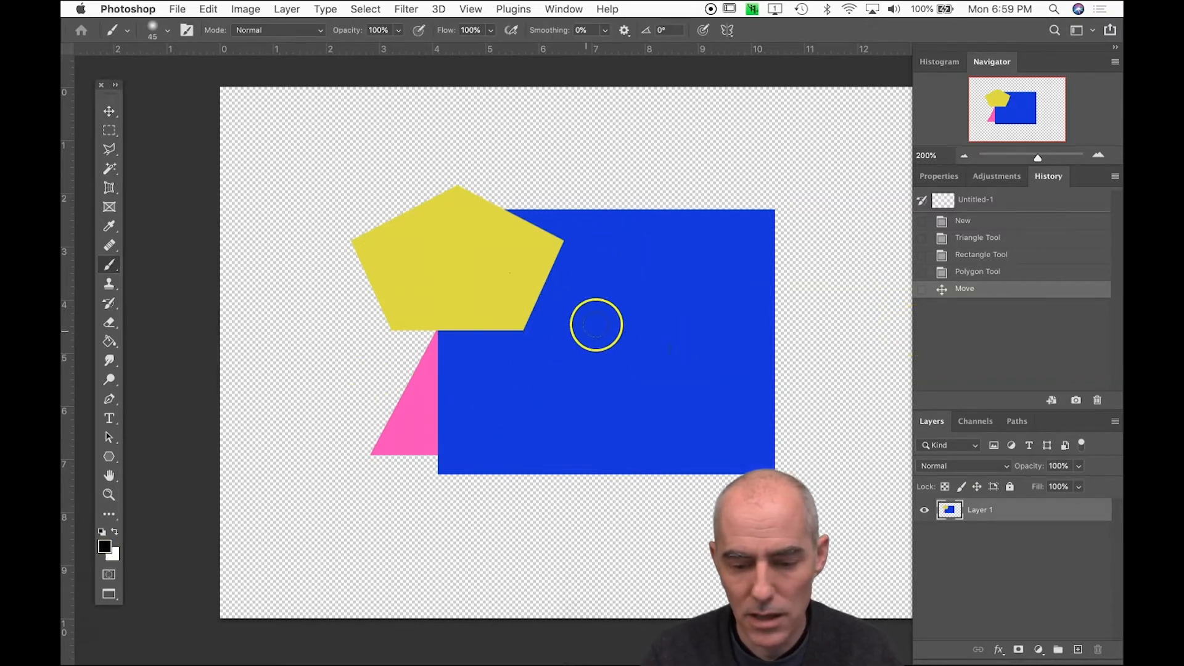
mouse_move(616, 291)
mouse_down()
mouse_move(616, 311)
mouse_move(668, 301)
mouse_move(670, 325)
mouse_up()
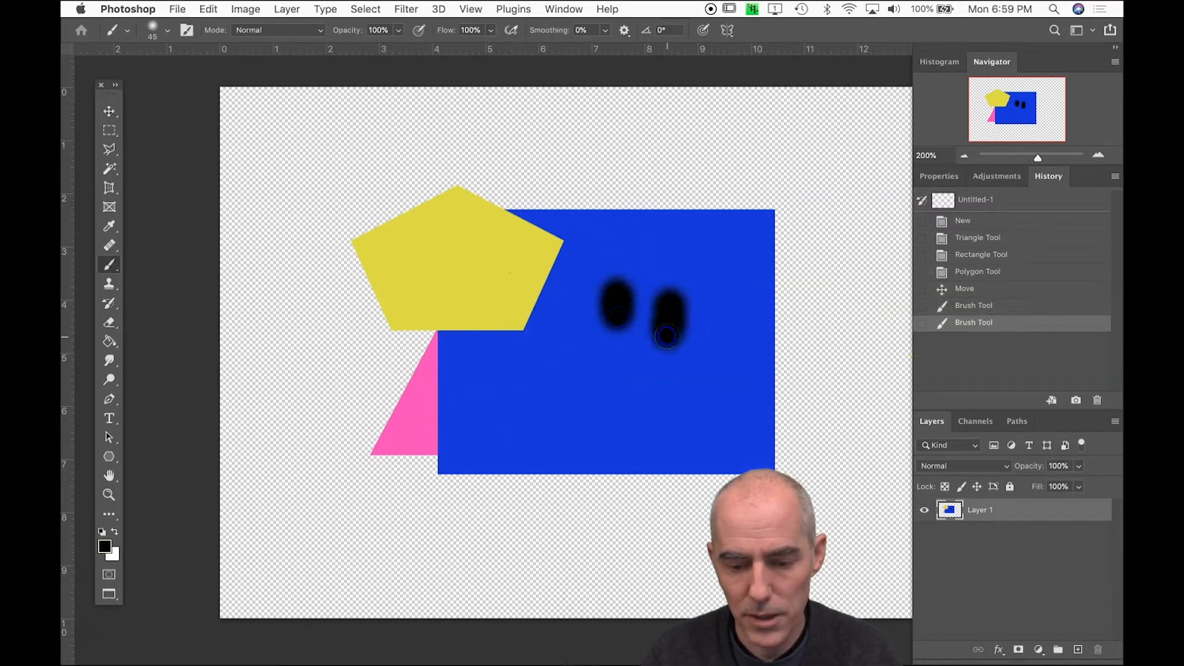
mouse_move(569, 327)
mouse_down()
mouse_move(587, 367)
mouse_move(716, 379)
mouse_move(754, 343)
mouse_up()
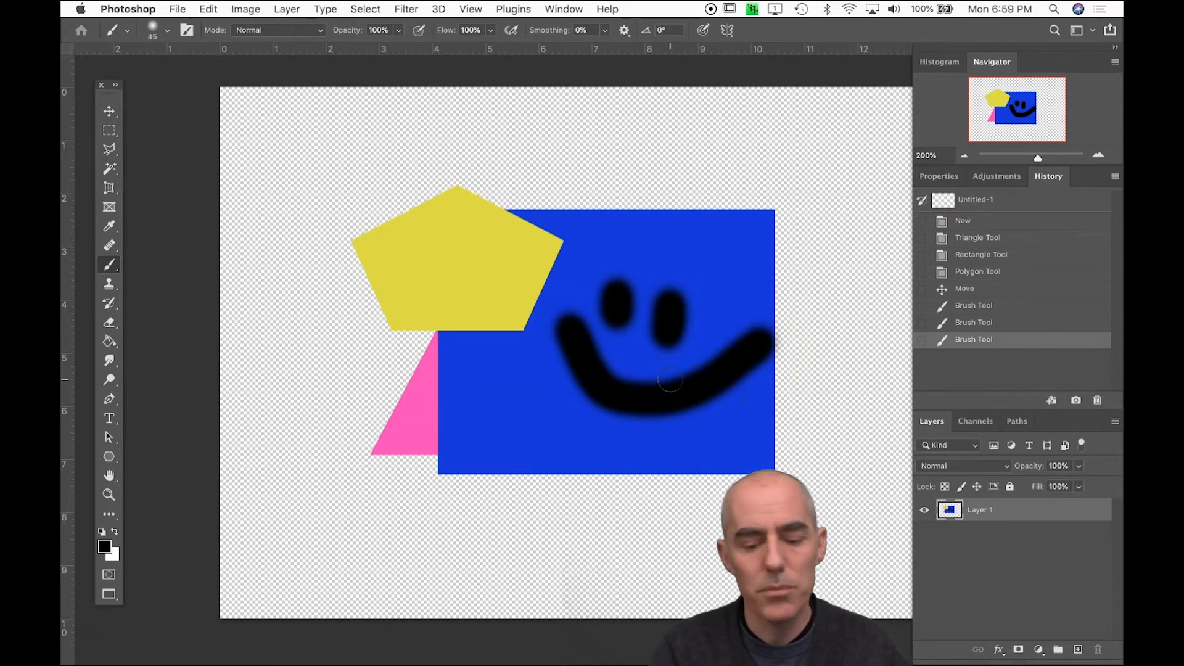
Erase a looping freehand stroke through the polygon, triangle, rectangle and painted face with the Eraser tool
key(e)
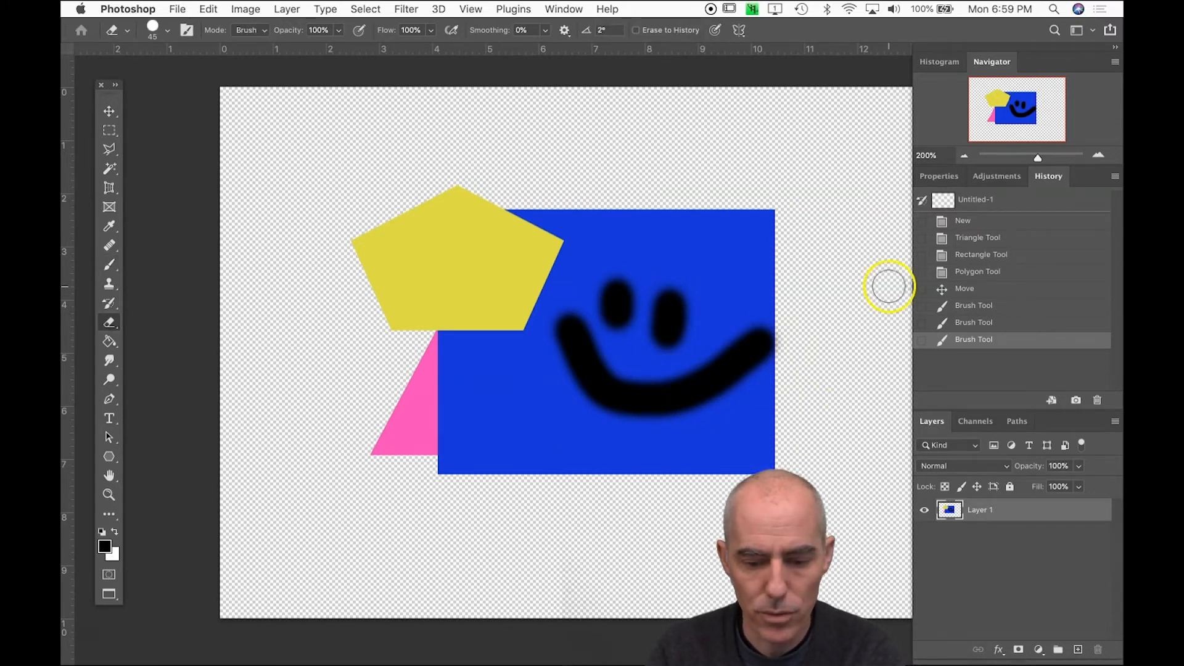
mouse_move(712, 216)
mouse_down()
mouse_move(639, 307)
mouse_move(385, 479)
mouse_move(447, 310)
mouse_move(654, 383)
mouse_move(486, 291)
mouse_move(742, 364)
mouse_move(723, 387)
mouse_up()
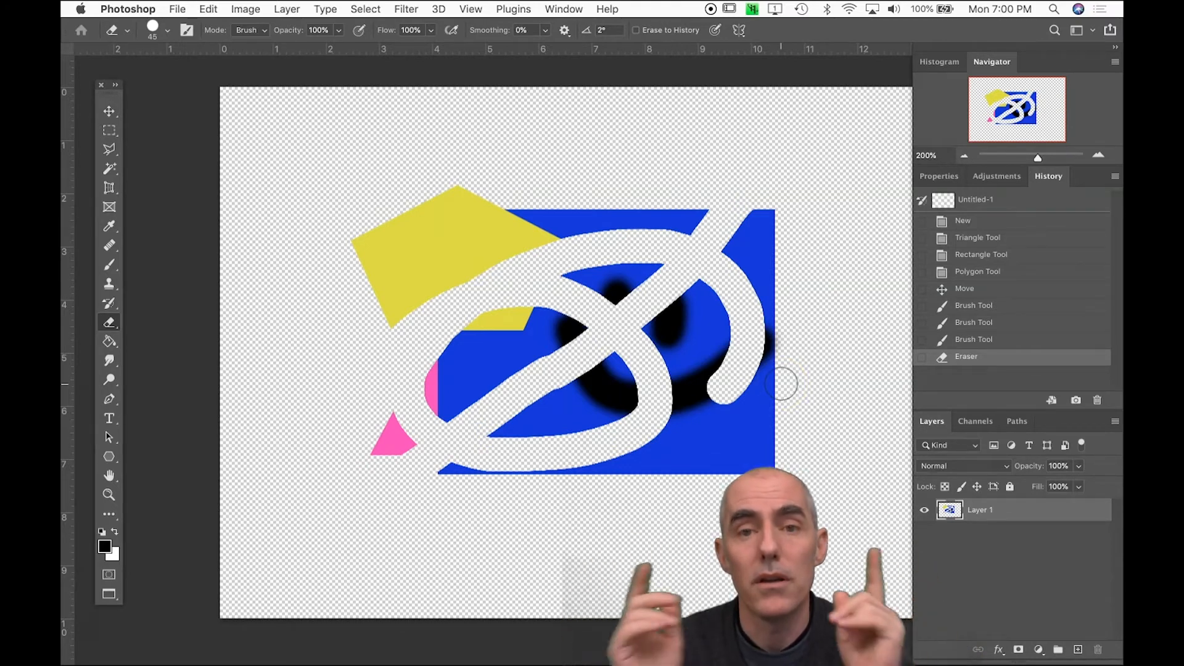
Select the whole canvas, delete everything on Layer 1 and deselect
key(super+a)
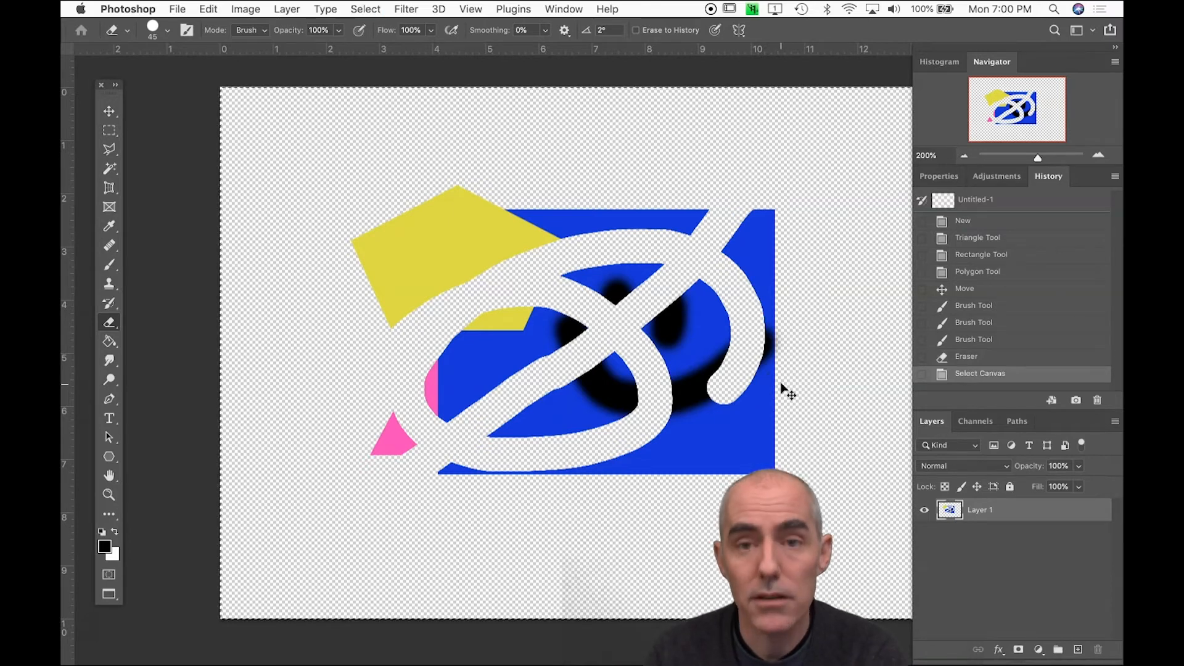
key(Delete)
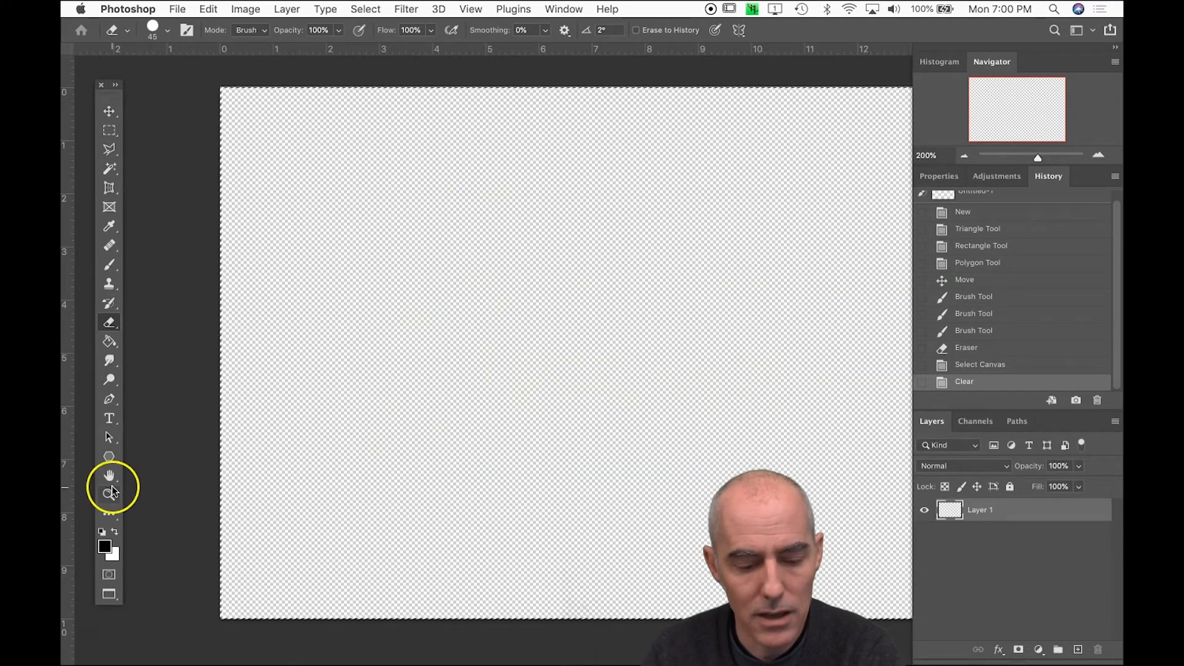
key(super+d)
Draw a pink (d618ed) triangle about 4.3 by 3.3 inches near the canvas center with the Triangle tool
click(109, 457)
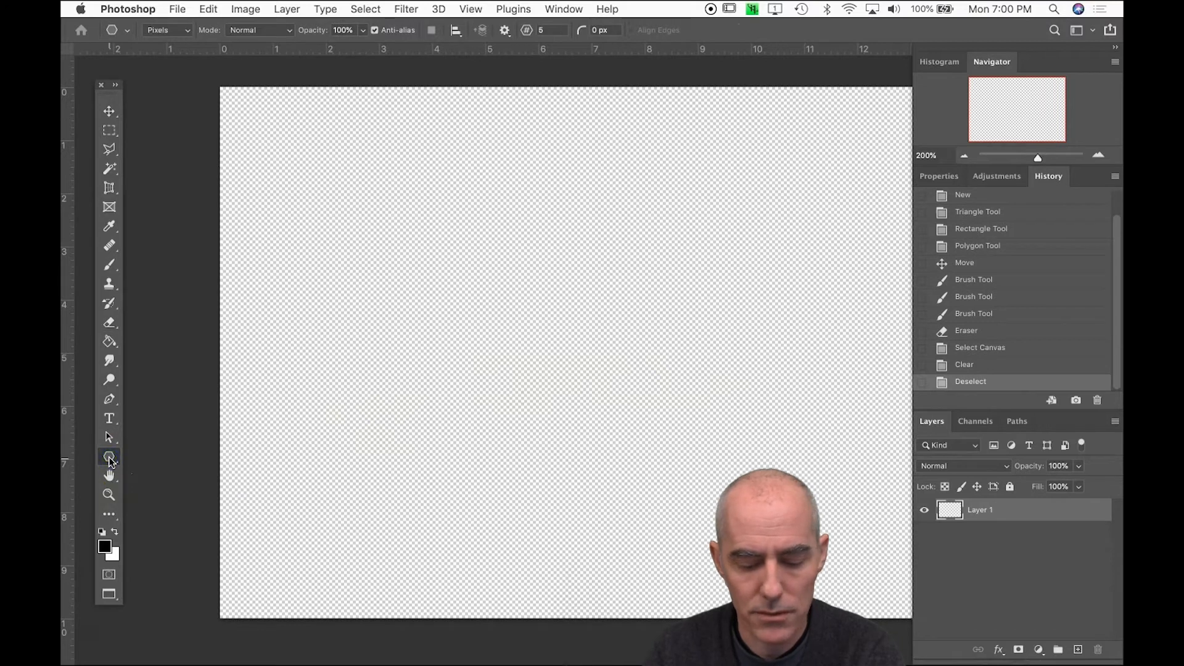
drag(109, 459, 159, 497)
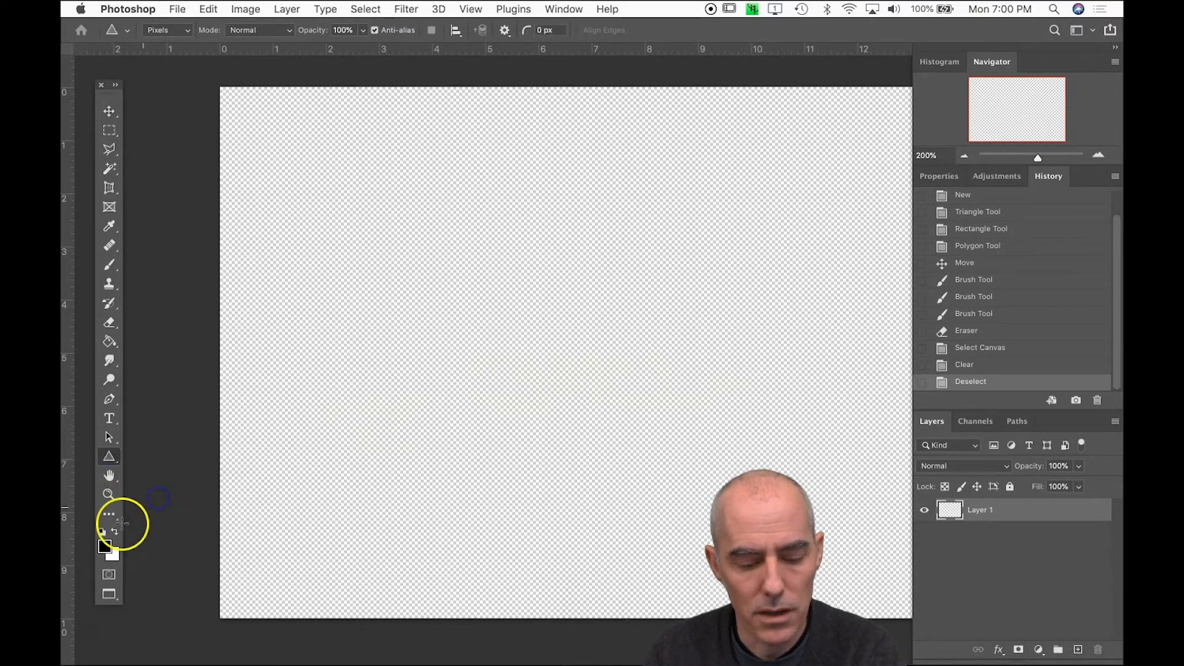
click(105, 545)
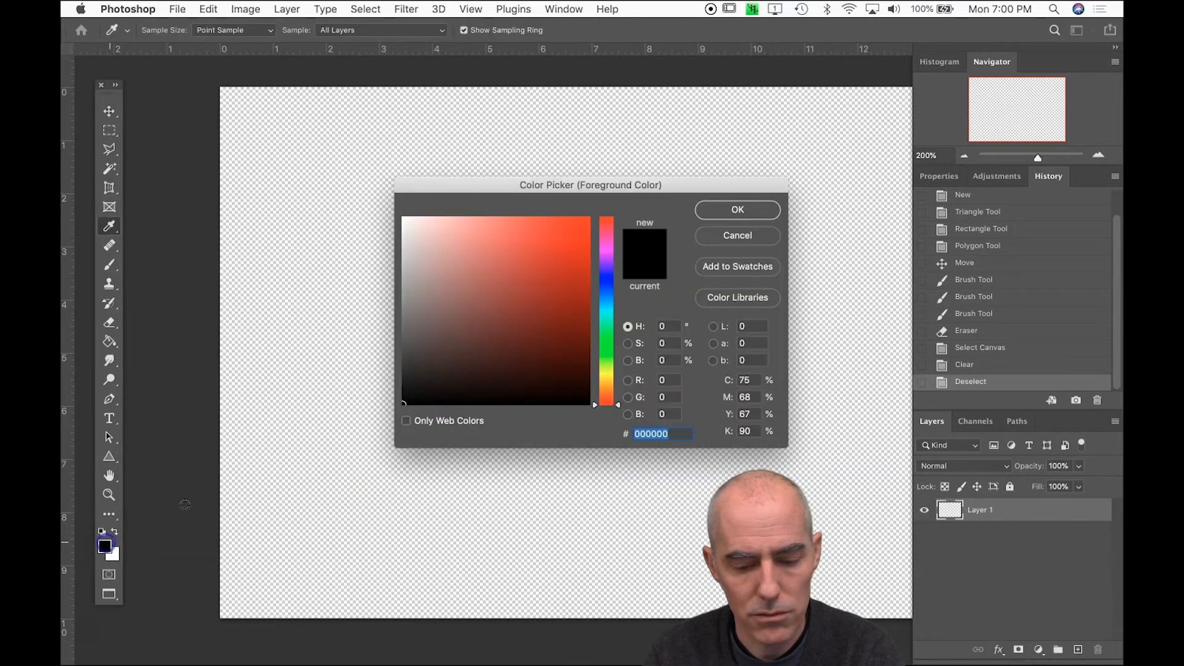
click(605, 253)
click(571, 230)
click(748, 211)
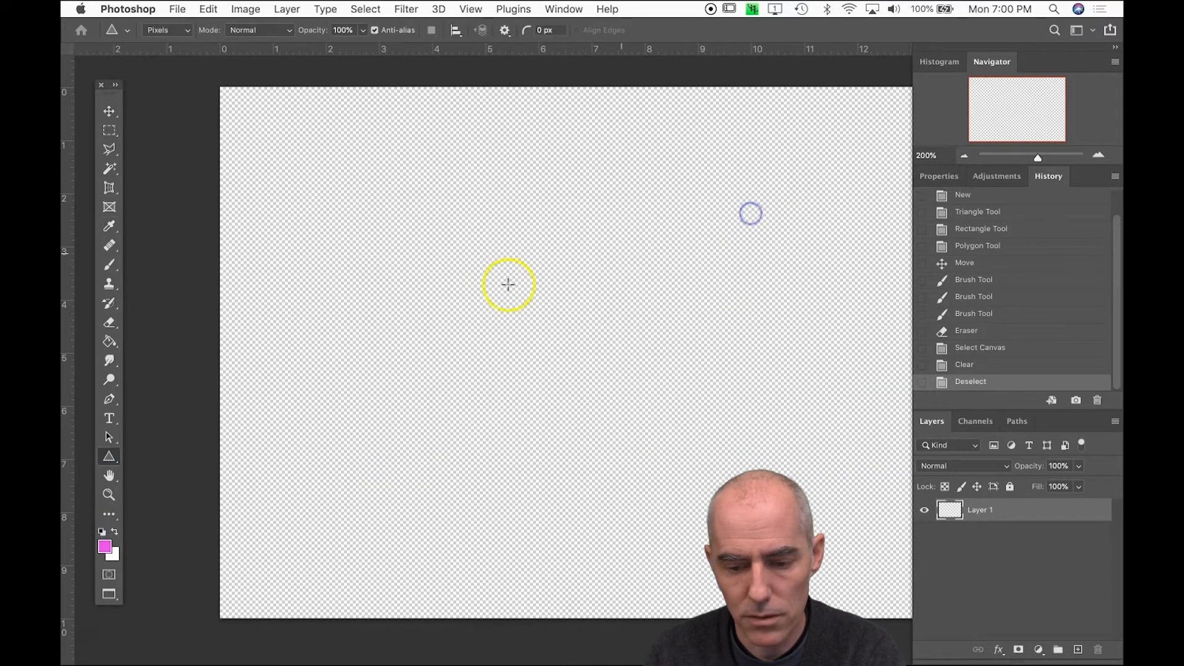
drag(461, 268, 692, 444)
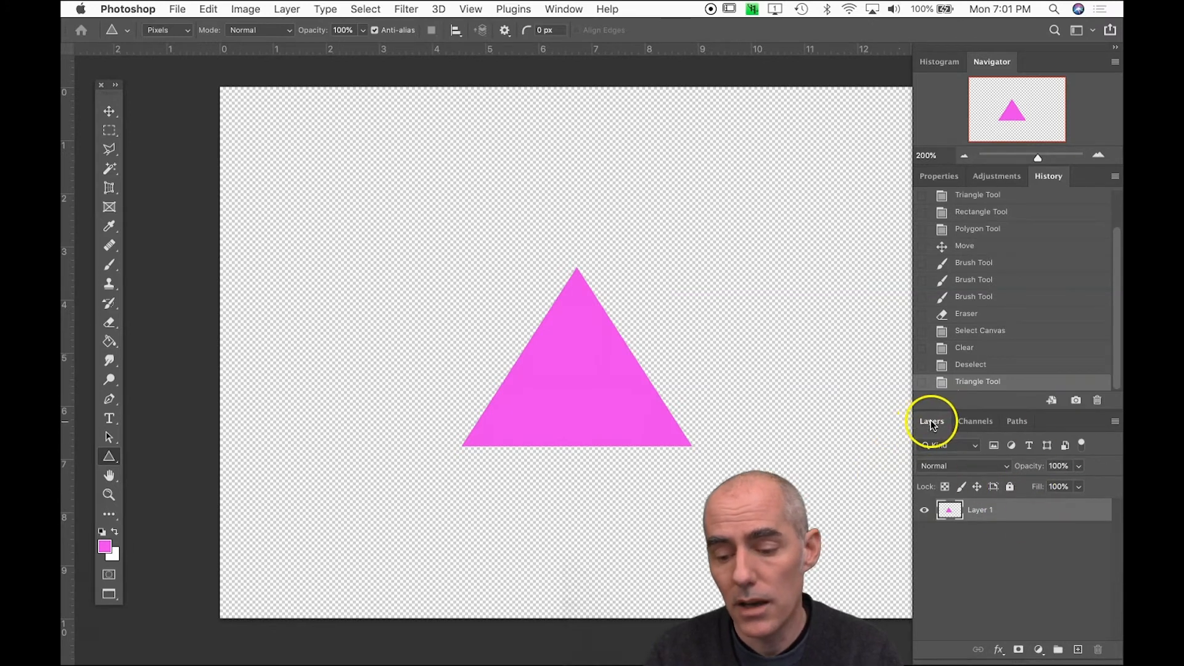
Check that the Layers panel is enabled, and toggle Layer 1's visibility off and on several times
click(563, 8)
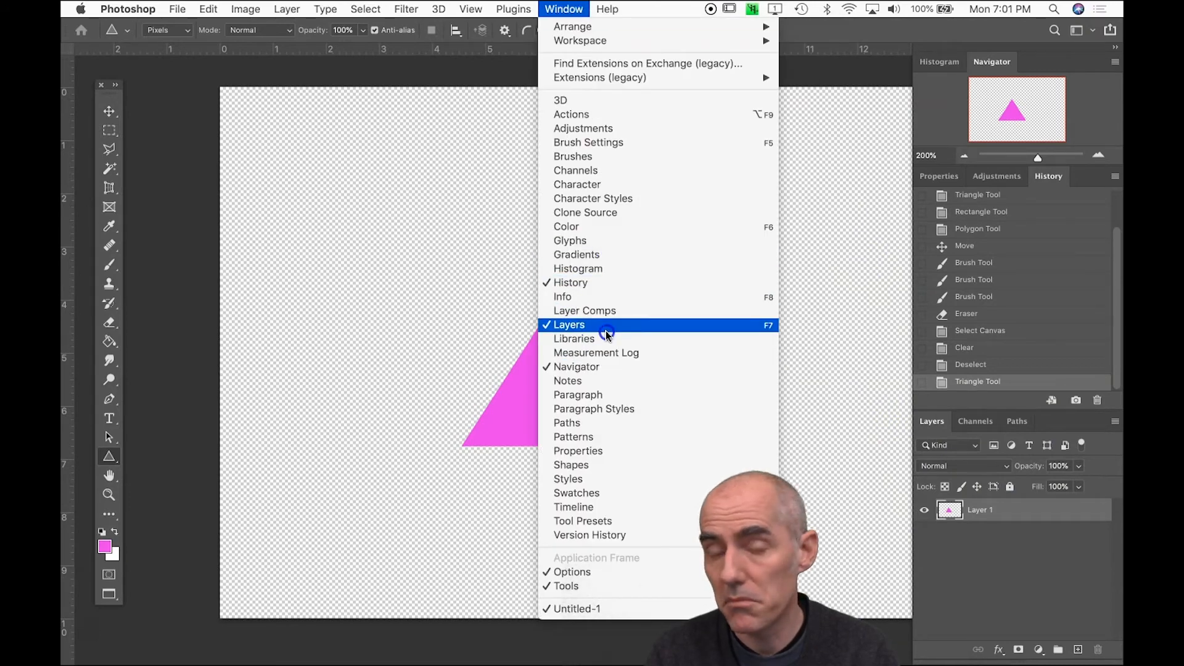
click(841, 242)
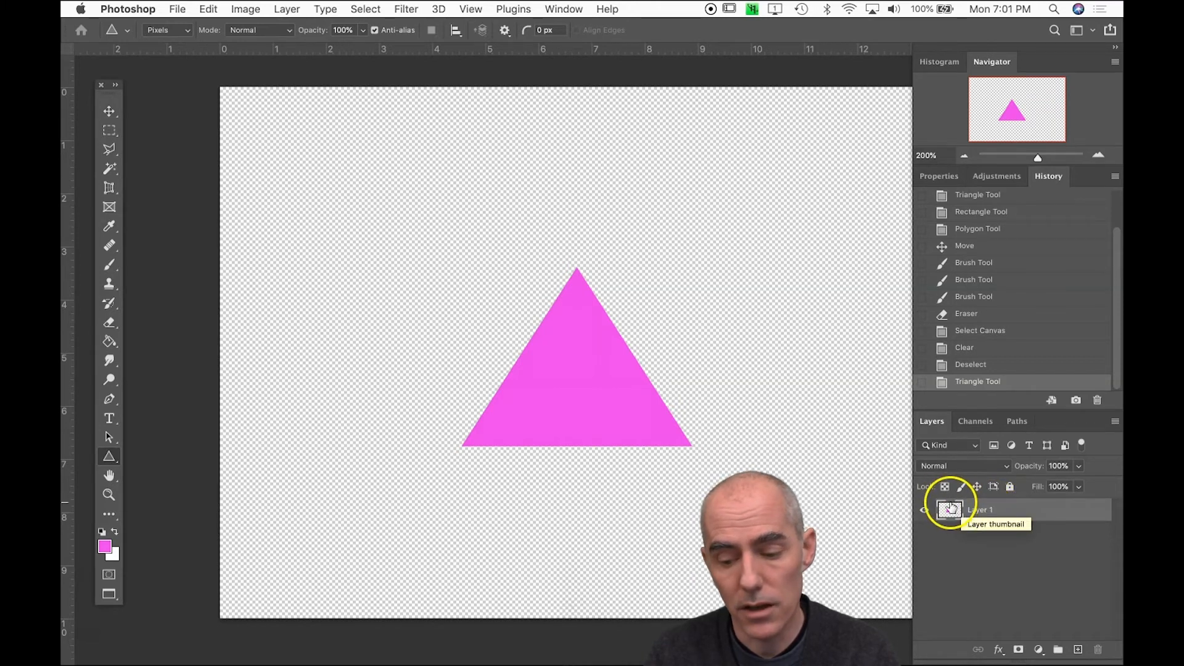
click(924, 512)
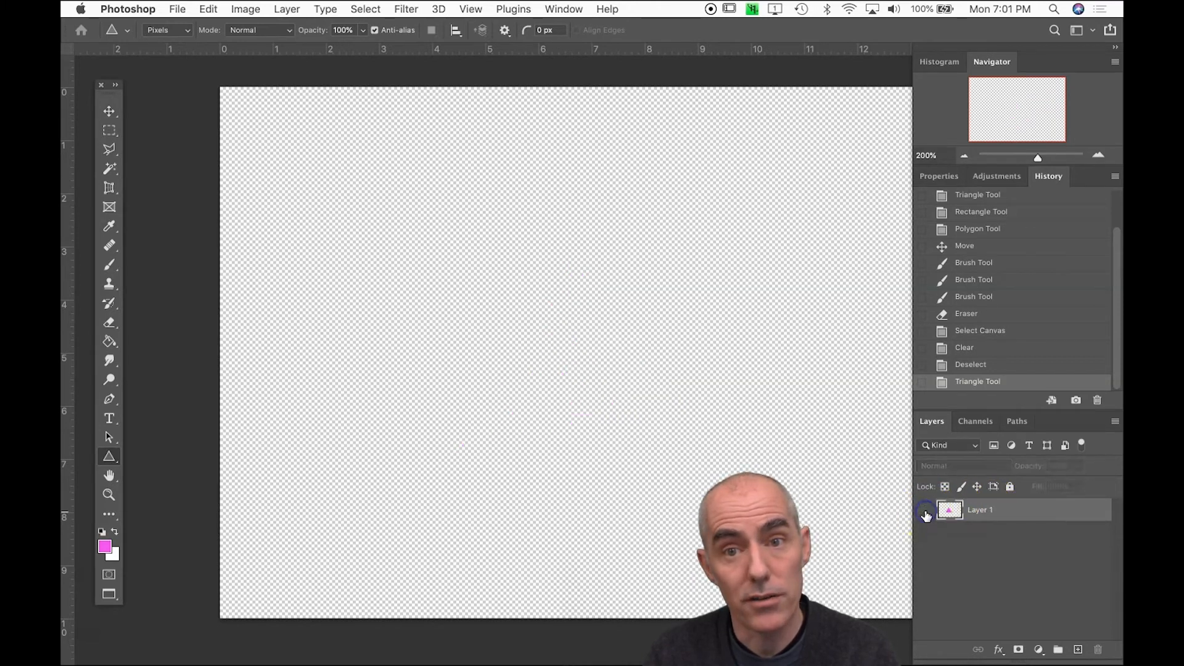
click(925, 513)
click(925, 512)
click(925, 512)
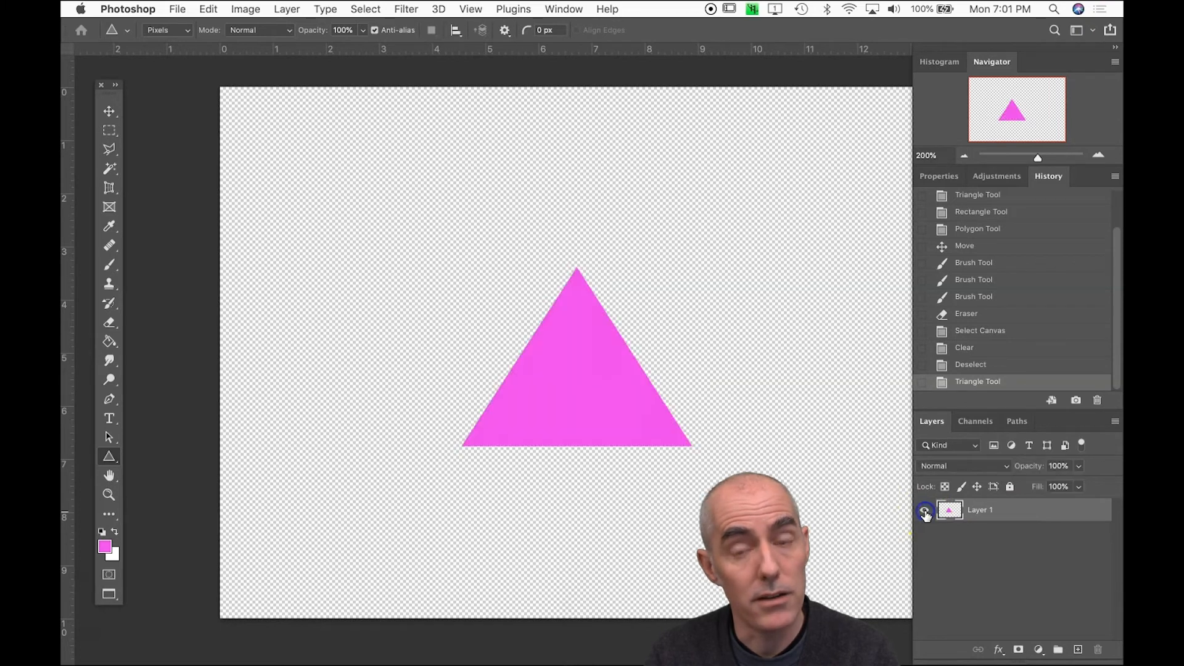
click(925, 513)
click(925, 512)
Rename Layer 1 as Triangle
click(980, 510)
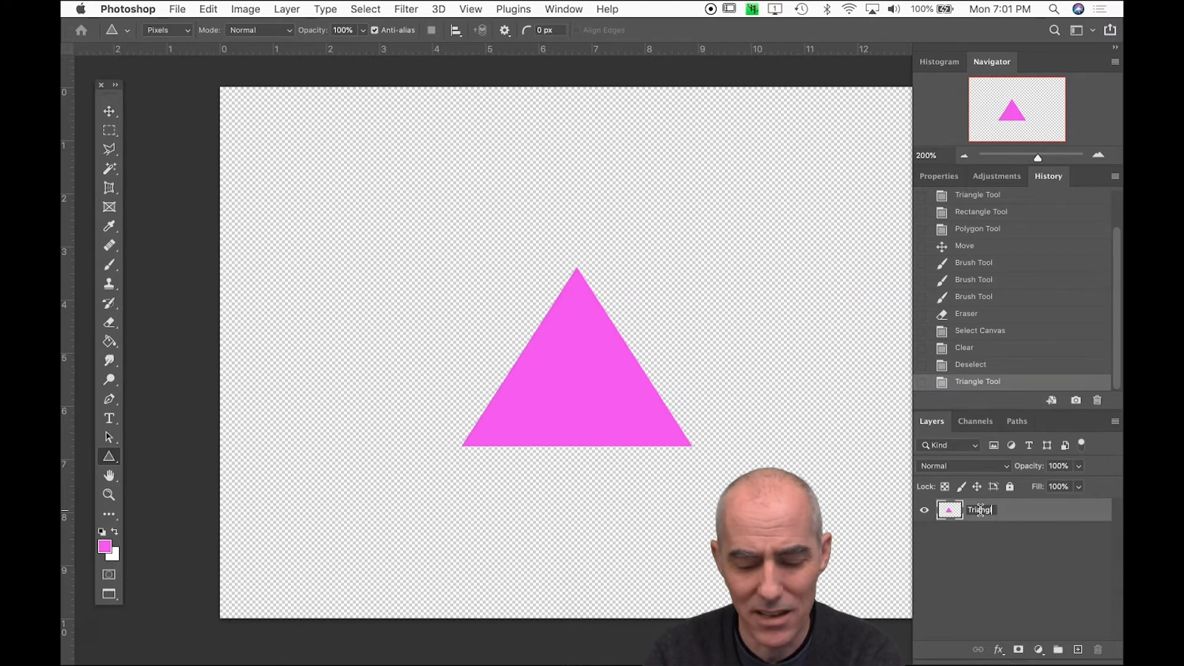
key(Return)
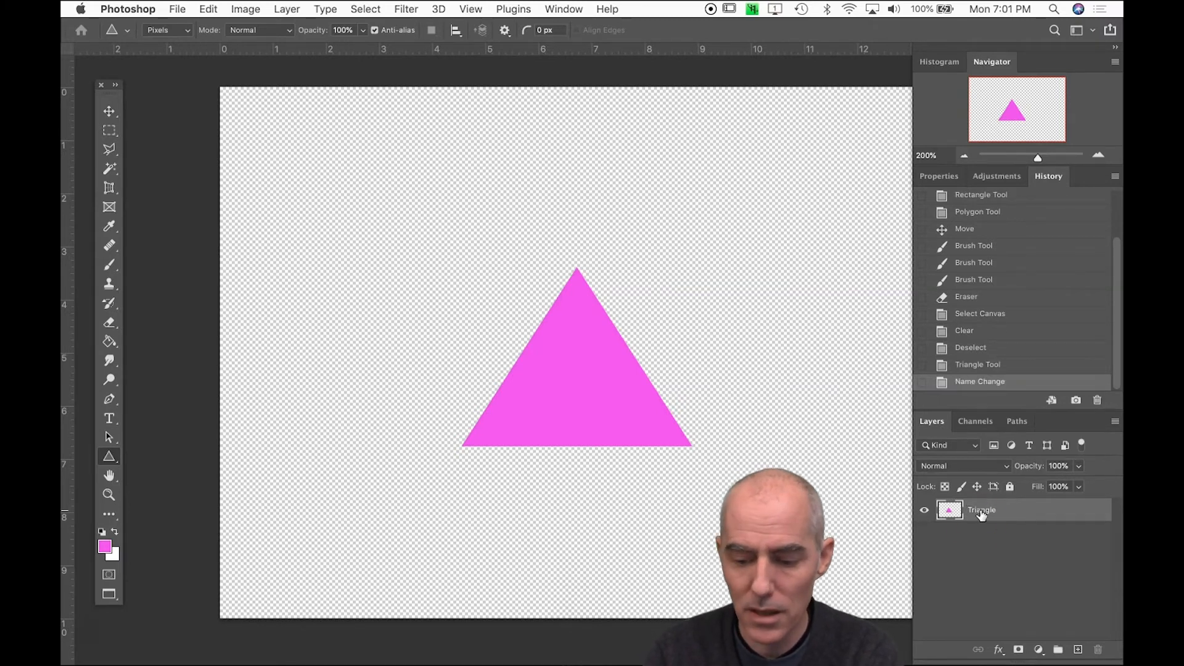
double_click(1018, 512)
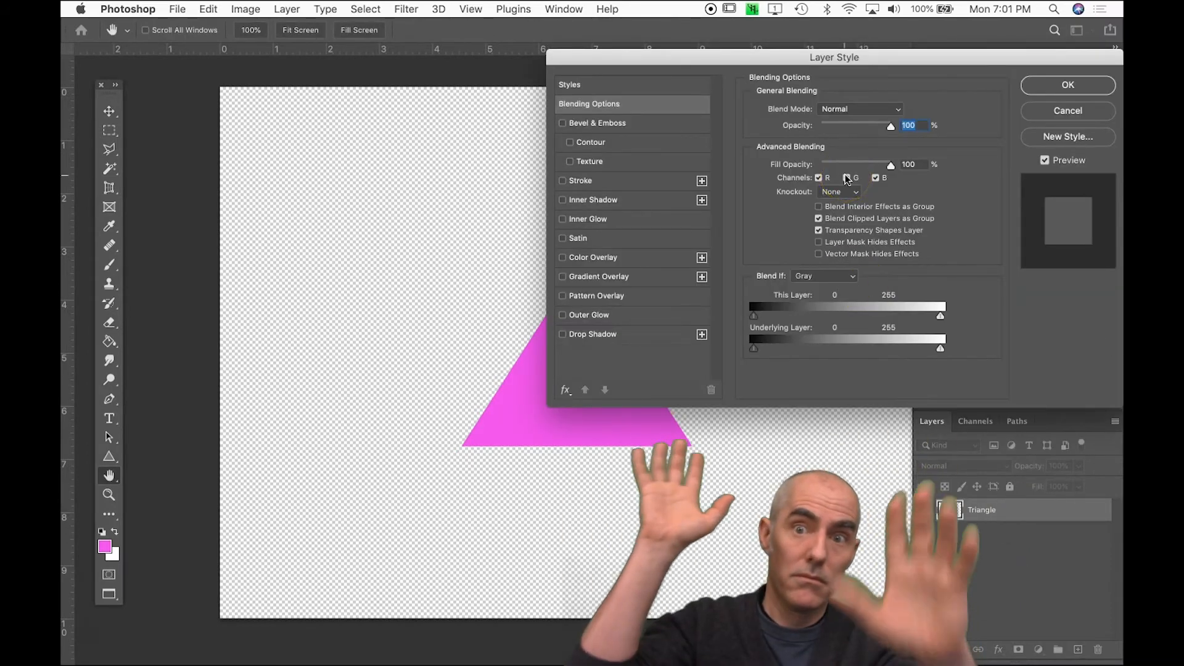
click(1060, 117)
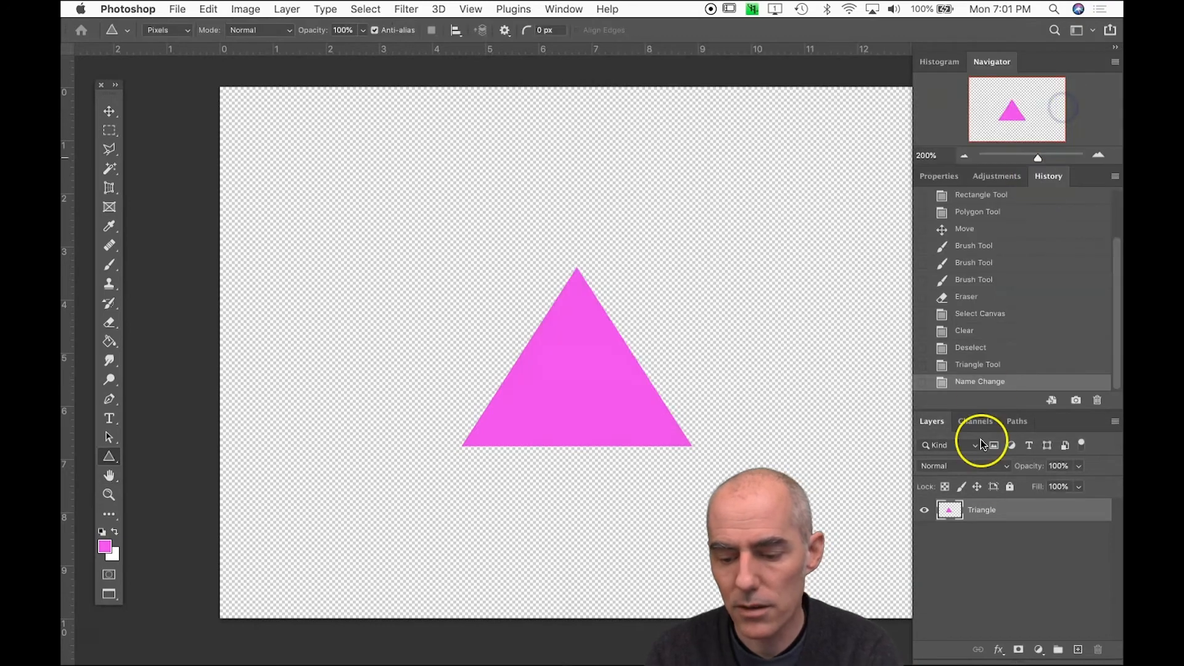
double_click(981, 510)
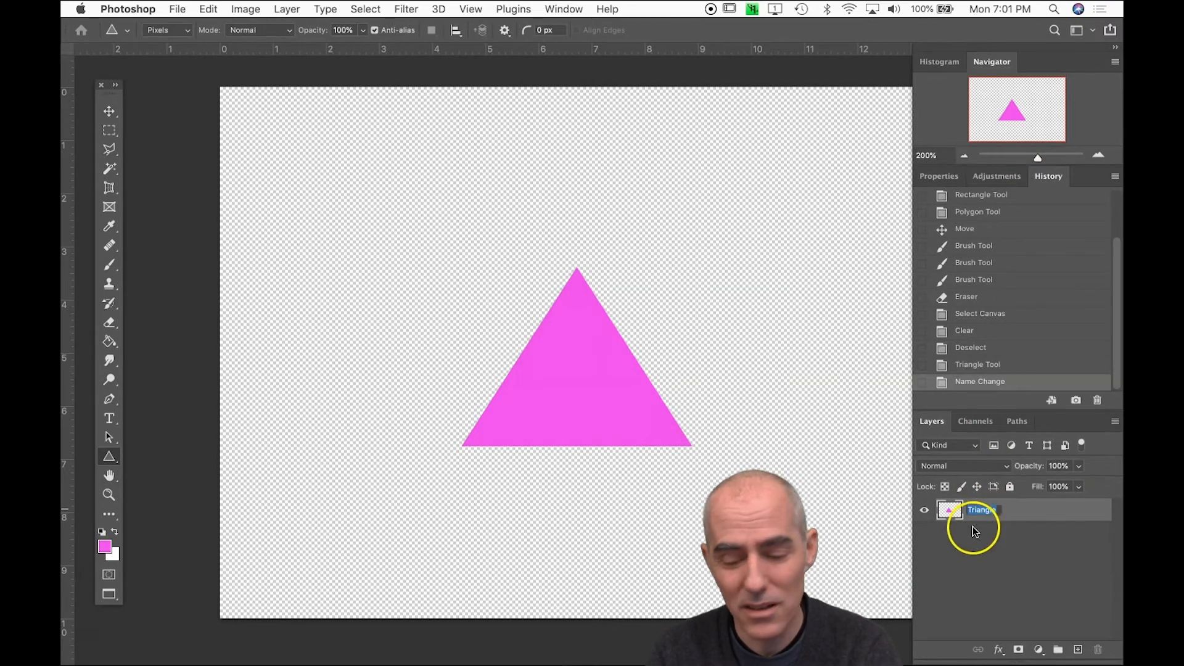
click(983, 530)
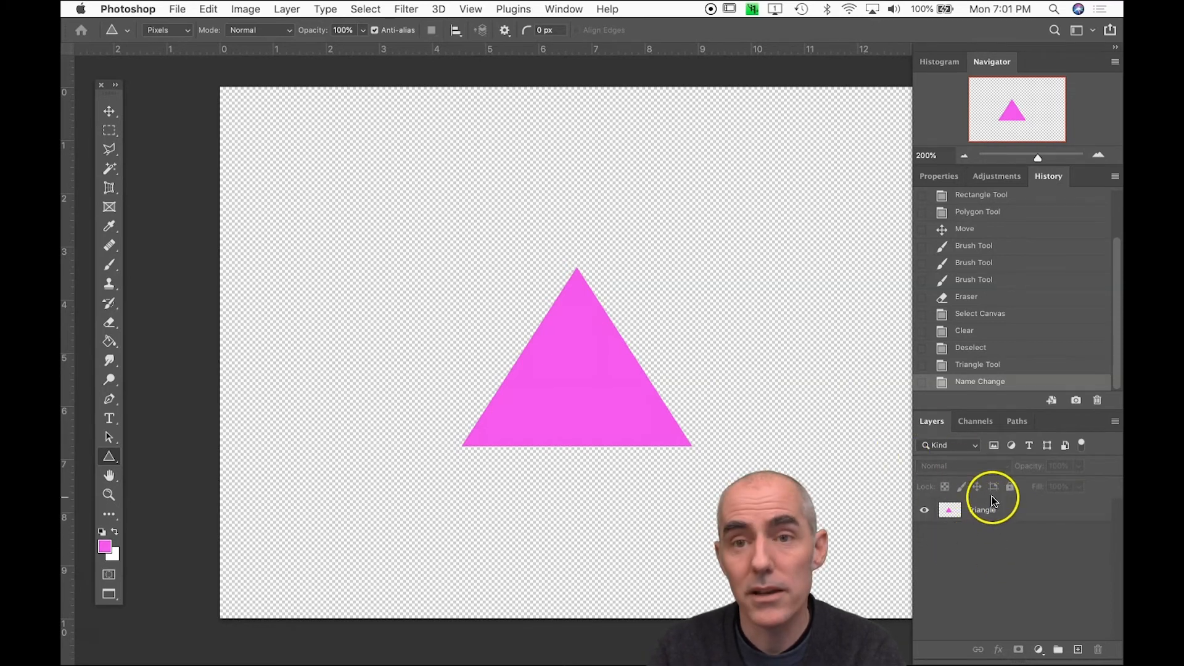
Choose the Rectangle tool, and add a new layer named Rectangle above the Triangle layer
drag(109, 455, 155, 456)
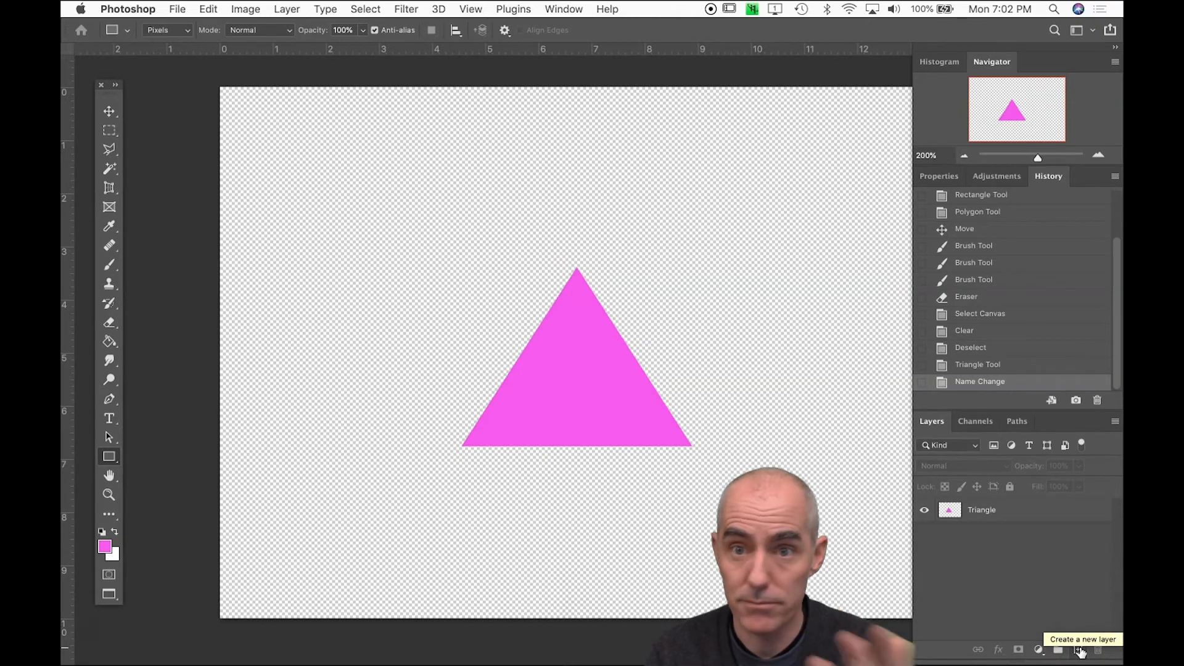
click(1079, 650)
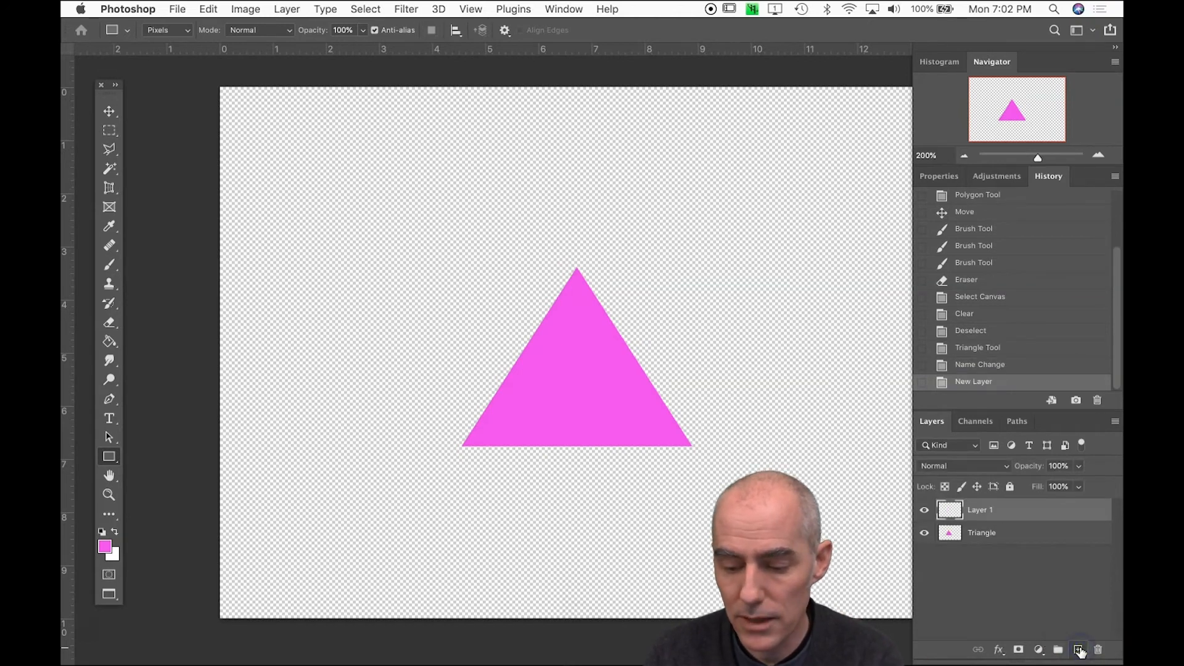
double_click(980, 509)
text(Rectangle)
key(Return)
click(974, 528)
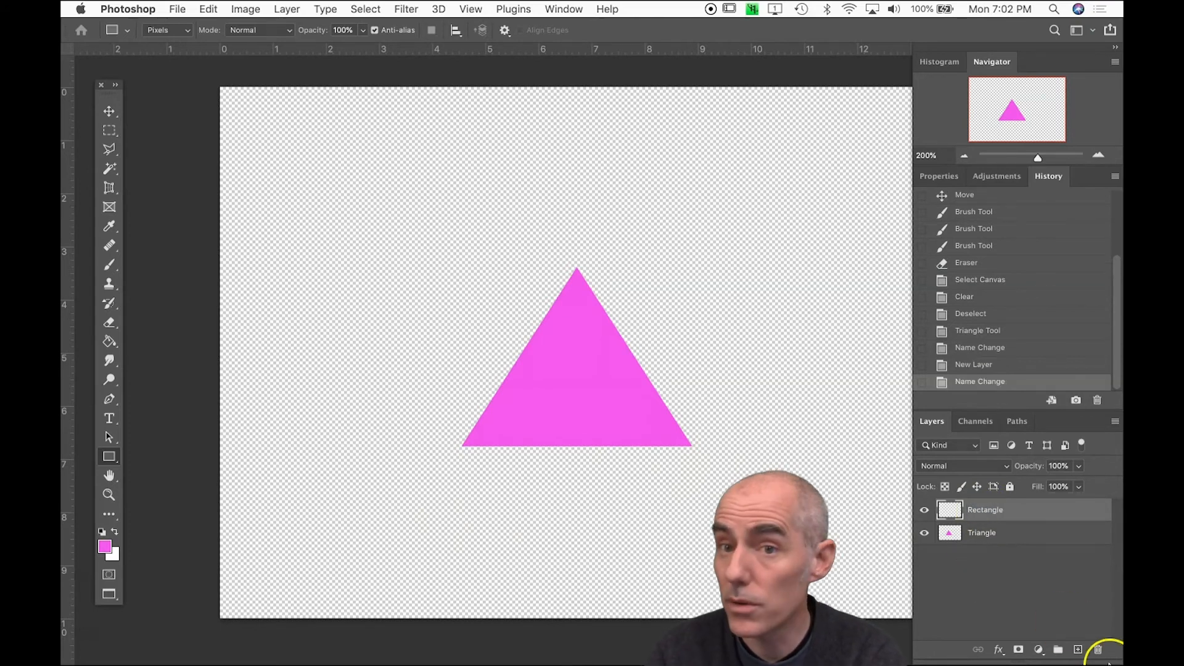
Deselect all layers, and try making the Rectangle layer and the Triangle layer active in turn
click(1070, 558)
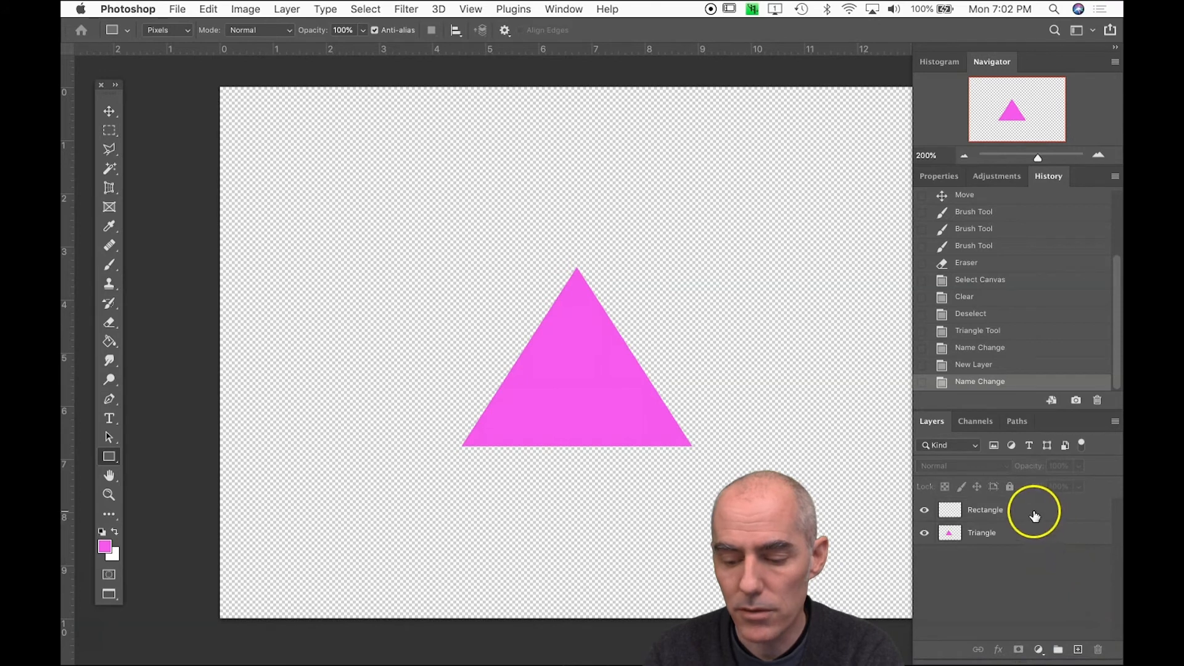
click(1035, 516)
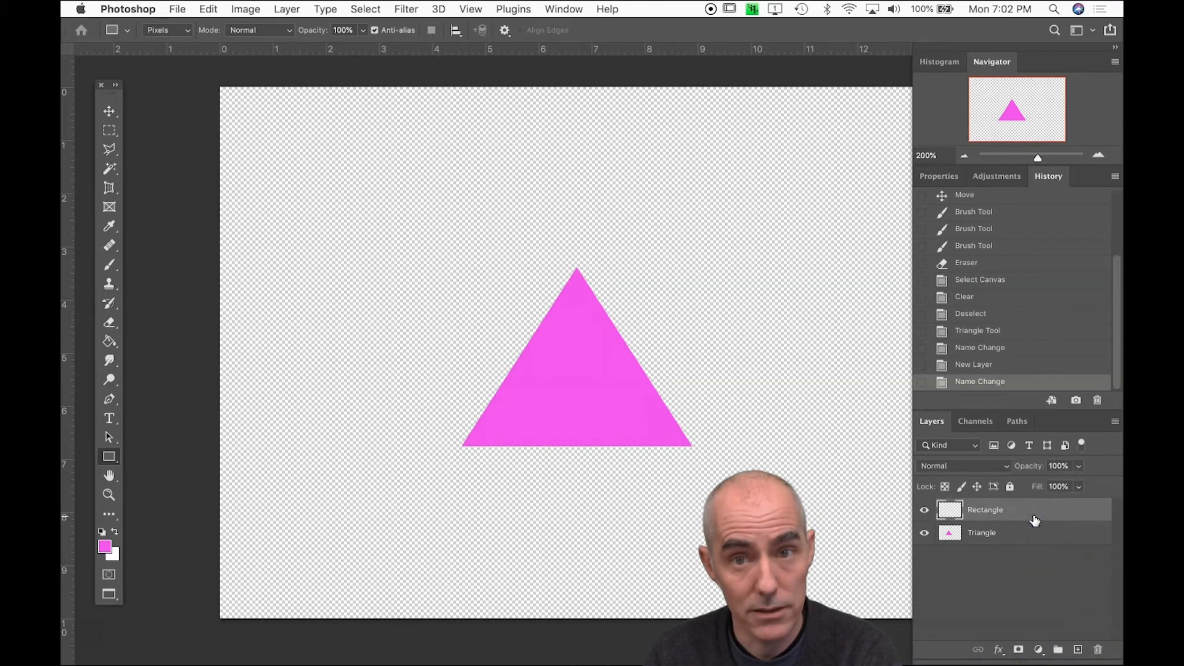
click(1012, 536)
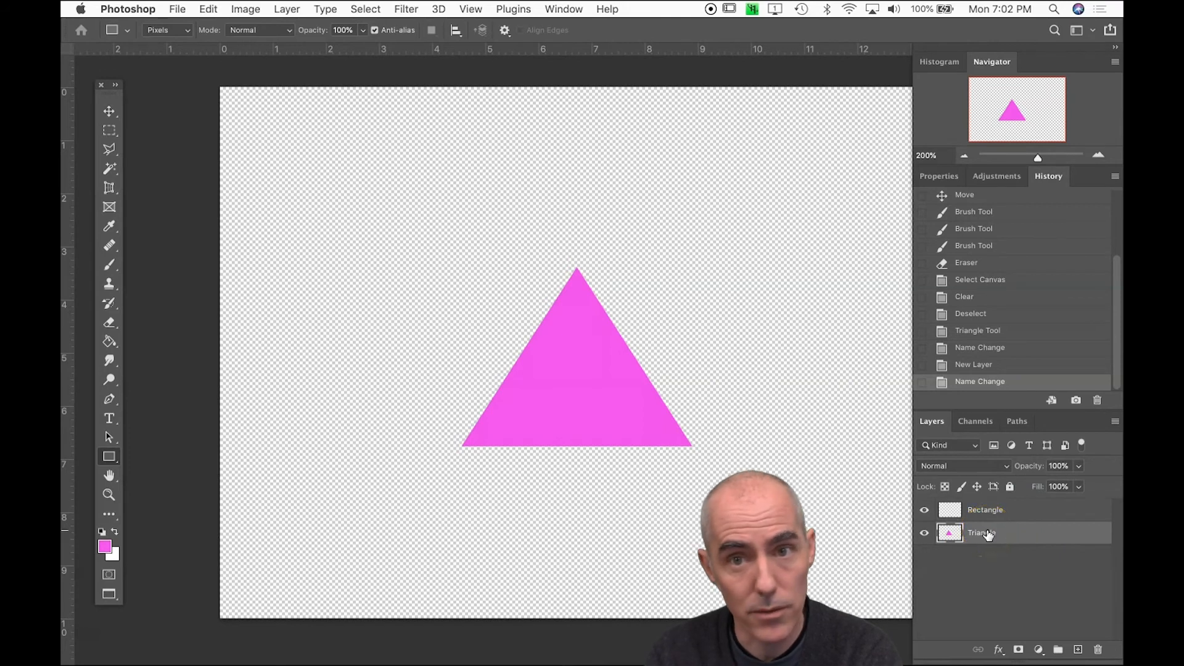
On the Rectangle layer, draw a blue rectangle about 5.9 by 3.3 inches covering the upper part of the pink triangle
click(980, 509)
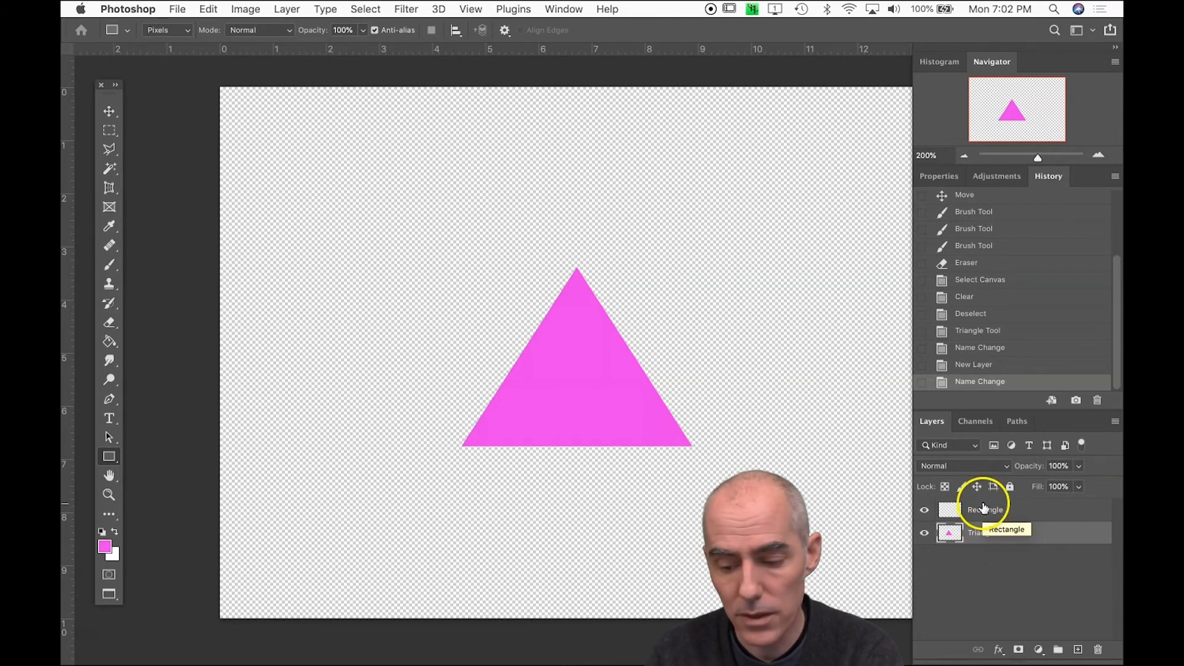
scroll(555, 469, right, 1)
click(104, 546)
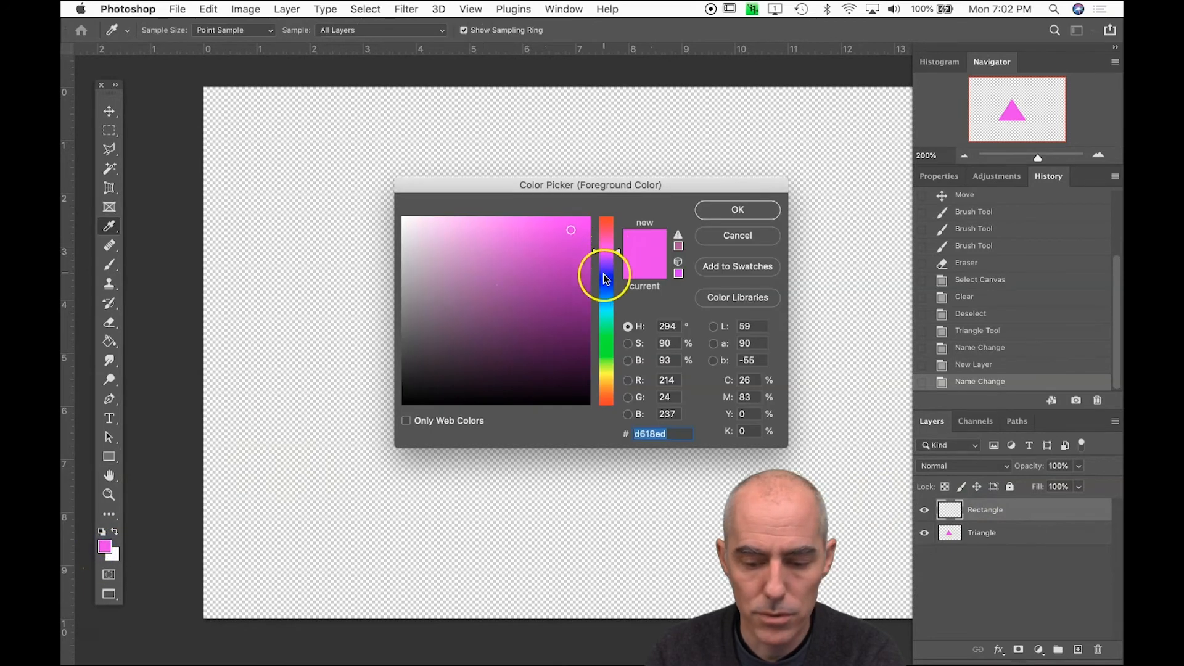
click(605, 277)
click(728, 211)
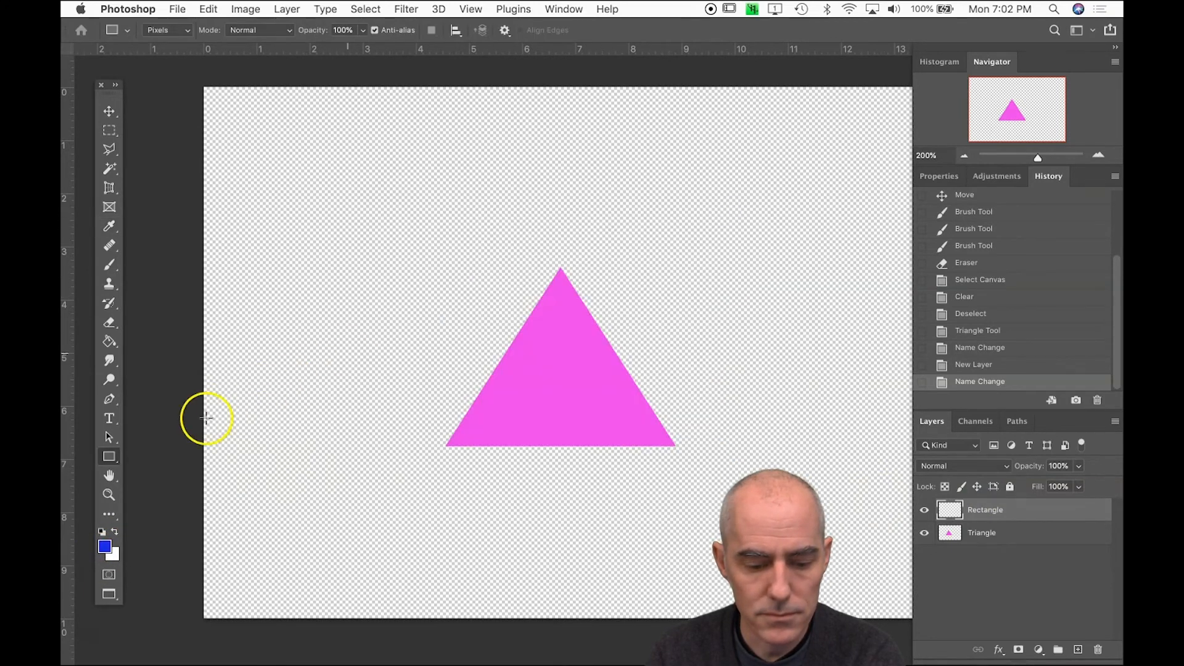
click(109, 456)
drag(453, 217, 767, 391)
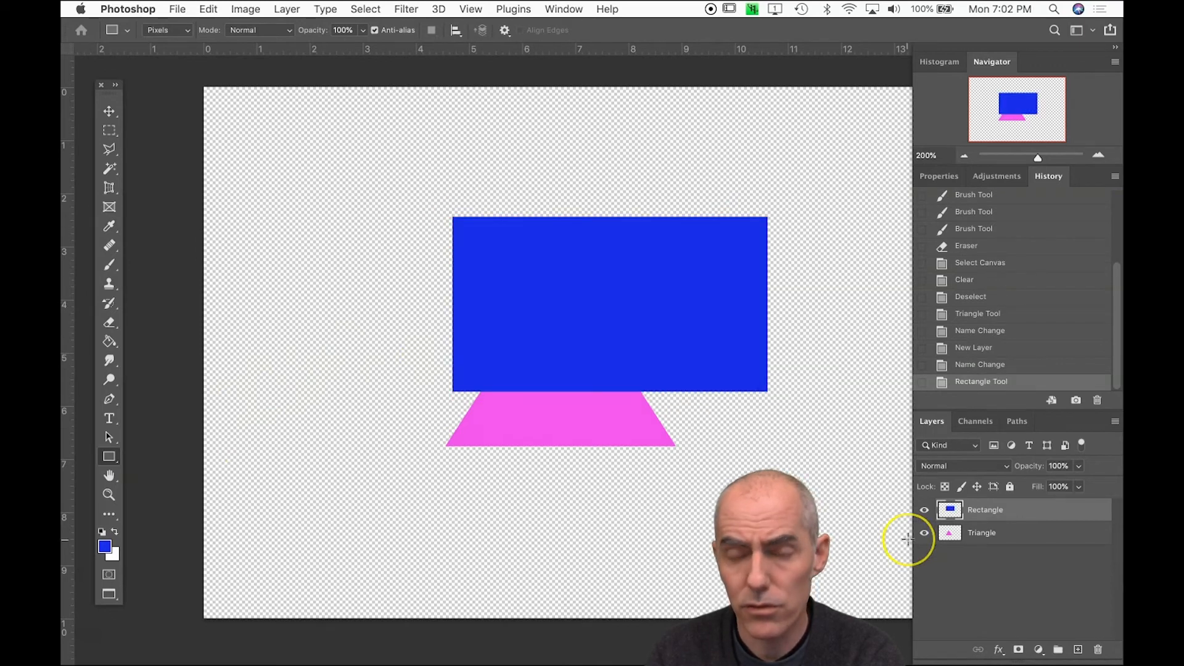
Add a new layer named Polygon above the Rectangle layer
click(1077, 650)
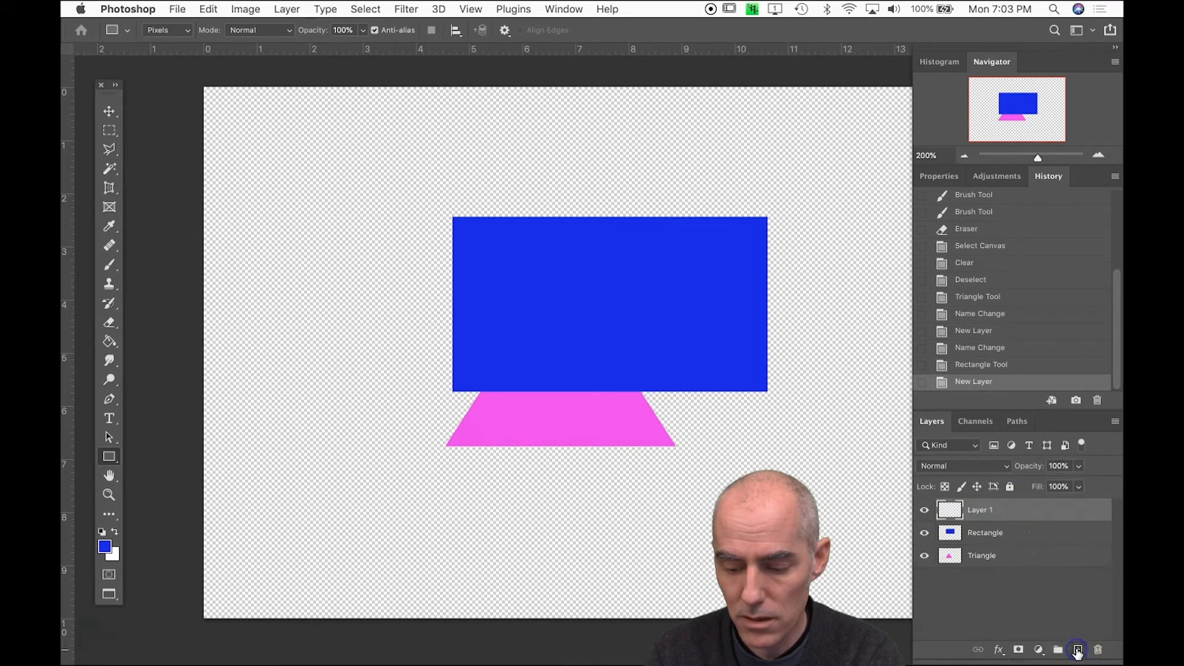
double_click(977, 510)
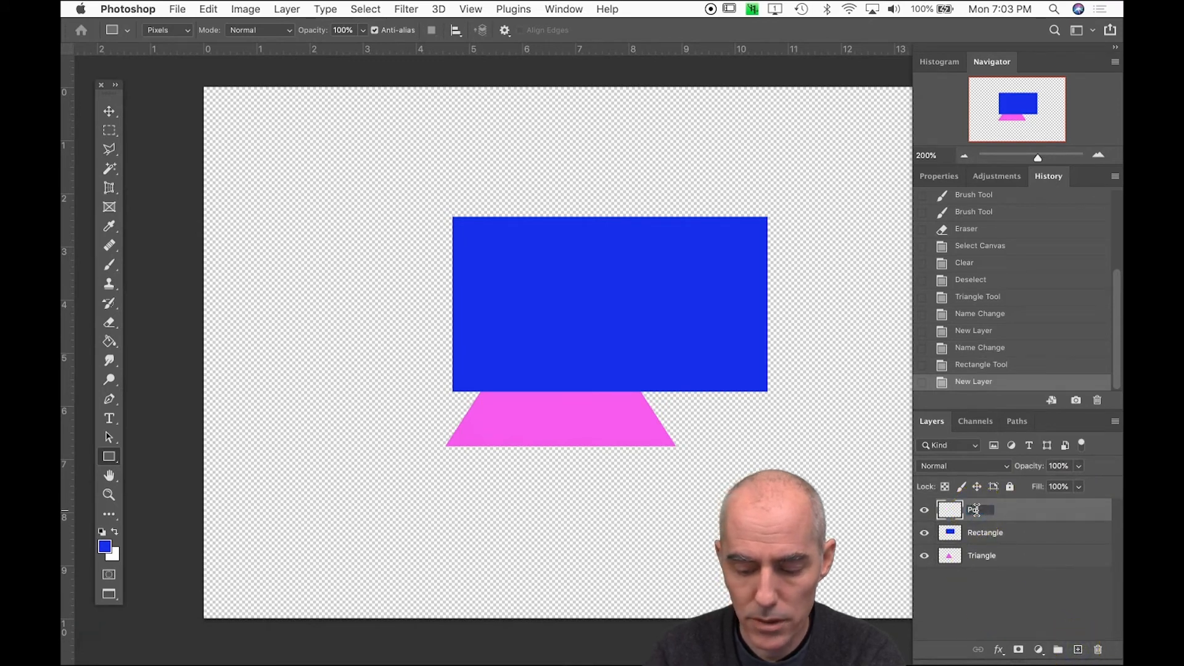
key(Return)
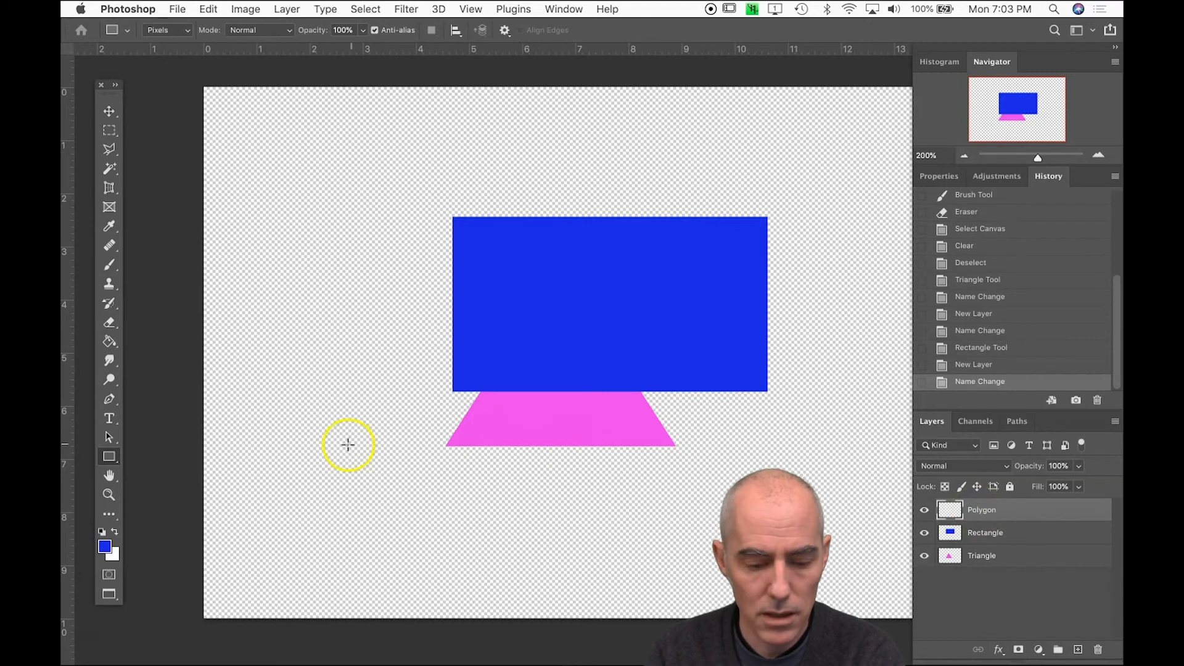
On the Polygon layer, draw a bright yellow five-sided polygon about 5.3 by 5.5 inches with the Polygon tool, overlapping the rectangle and triangle
click(111, 439)
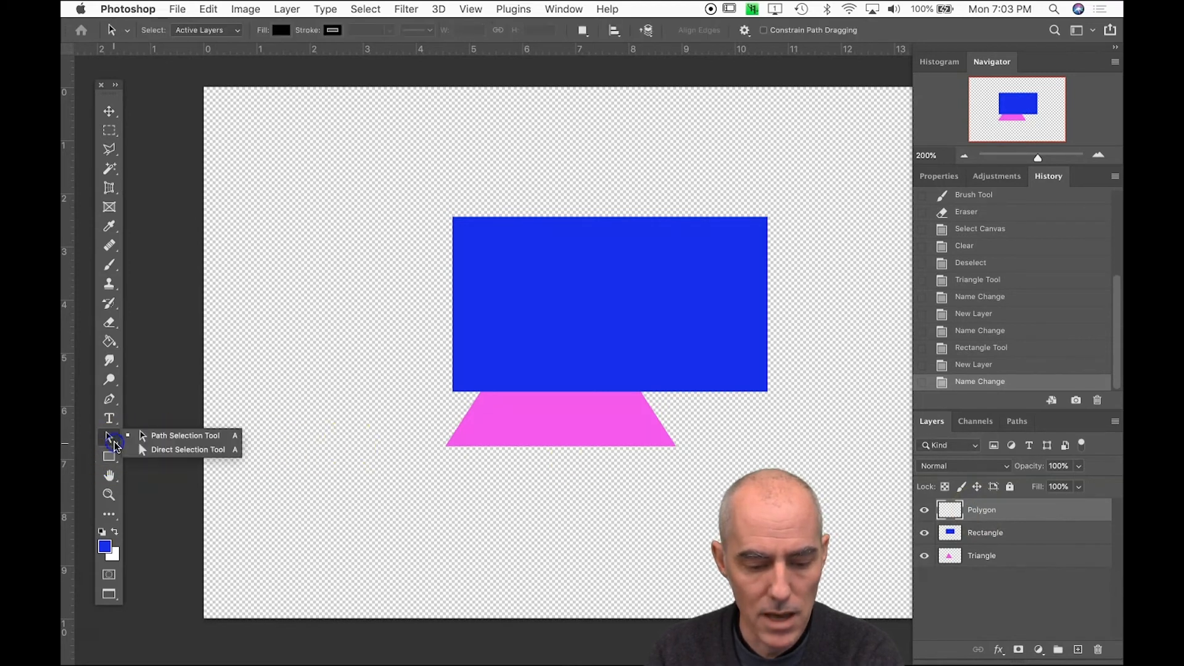
click(110, 456)
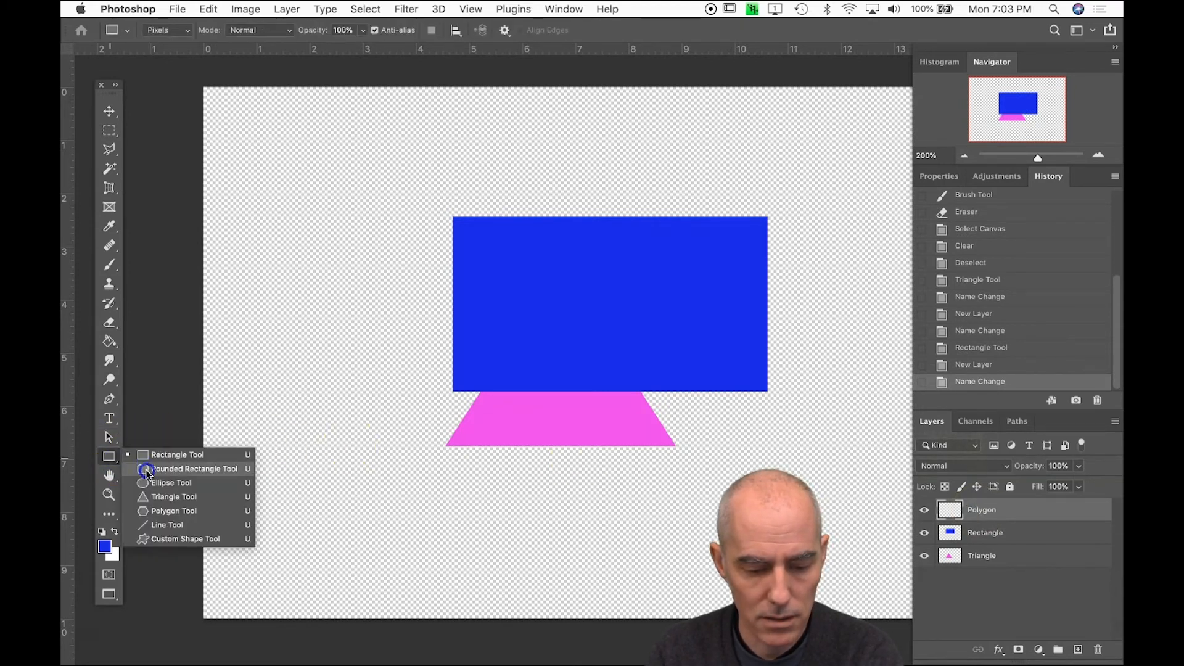
click(150, 510)
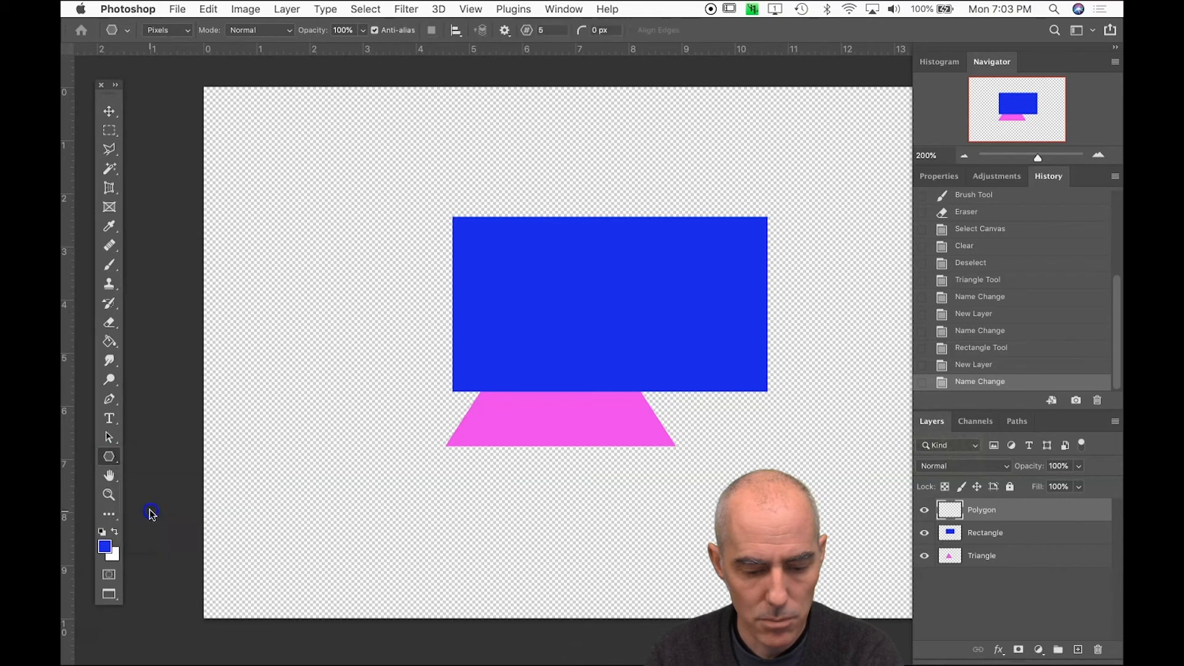
click(104, 547)
drag(609, 380, 609, 371)
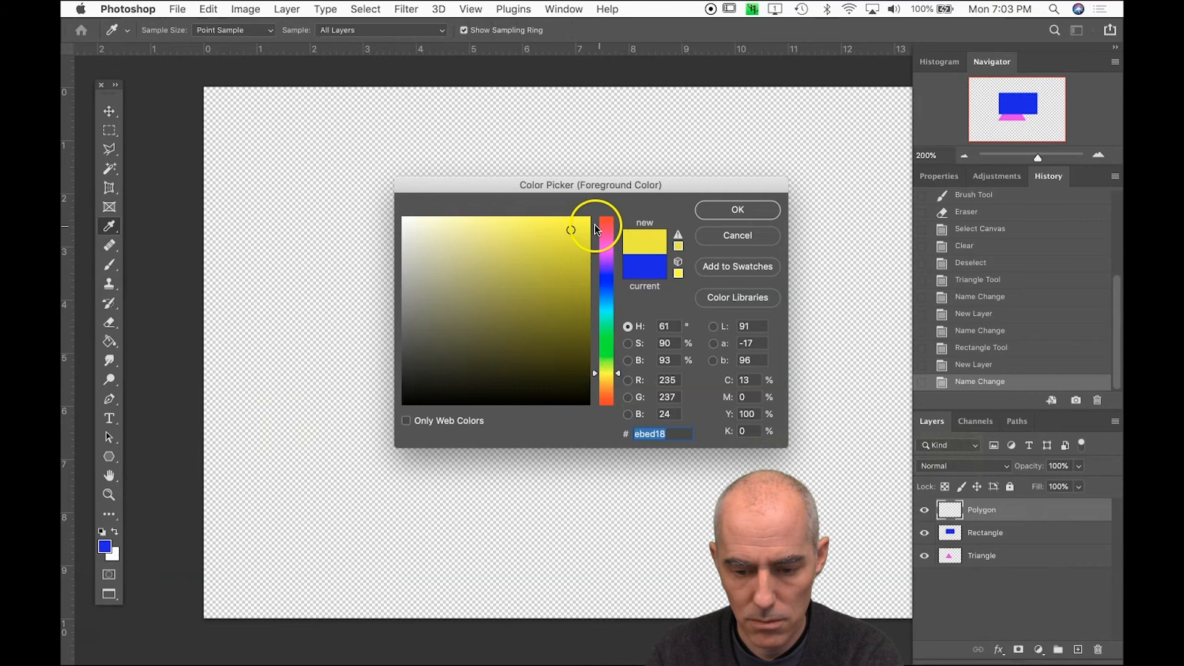
click(735, 209)
key(u)
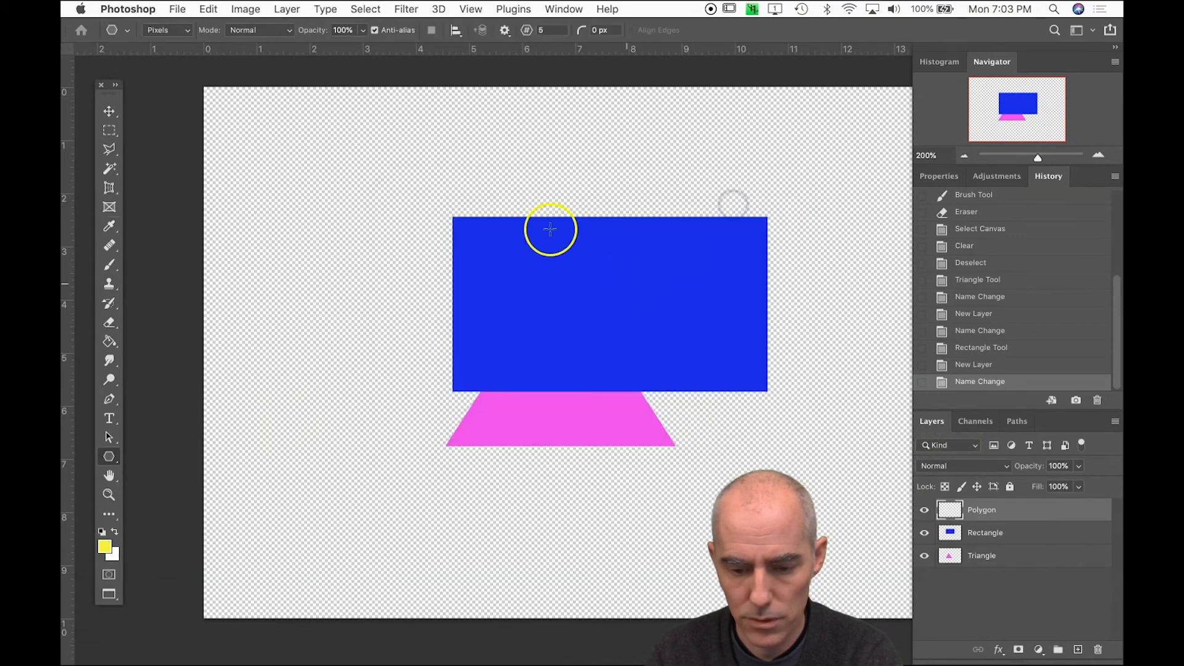
drag(359, 202, 642, 489)
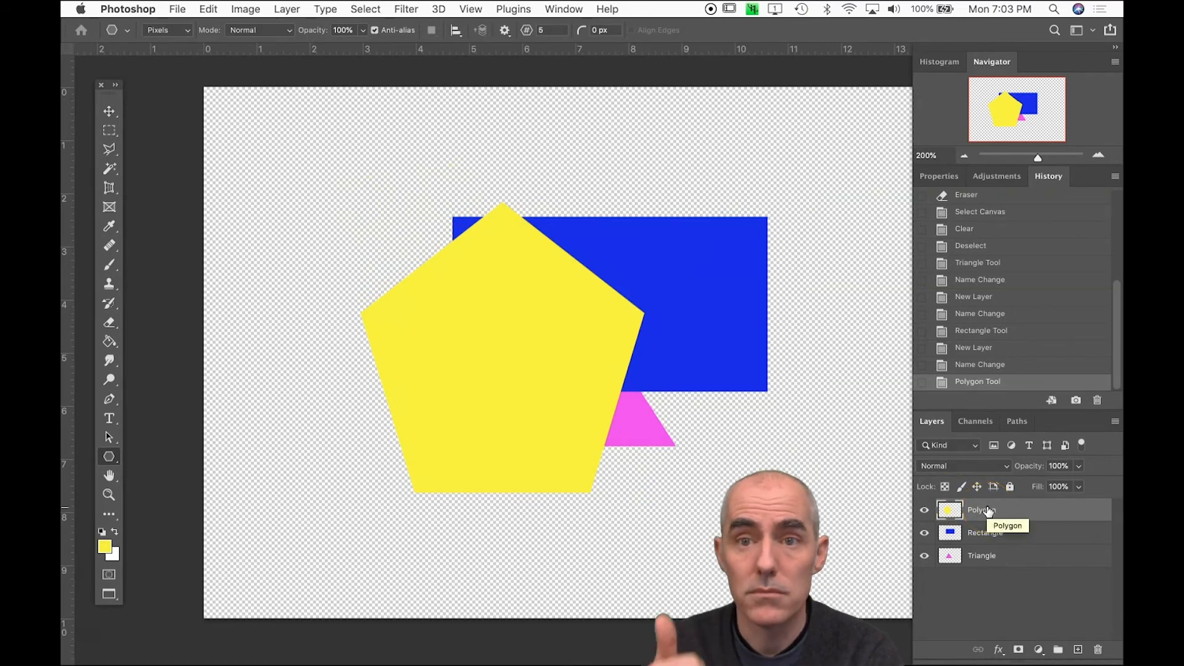
Choose the Move tool, and toggle the visibility of the Polygon layer and the Rectangle layer off and on in turn
key(v)
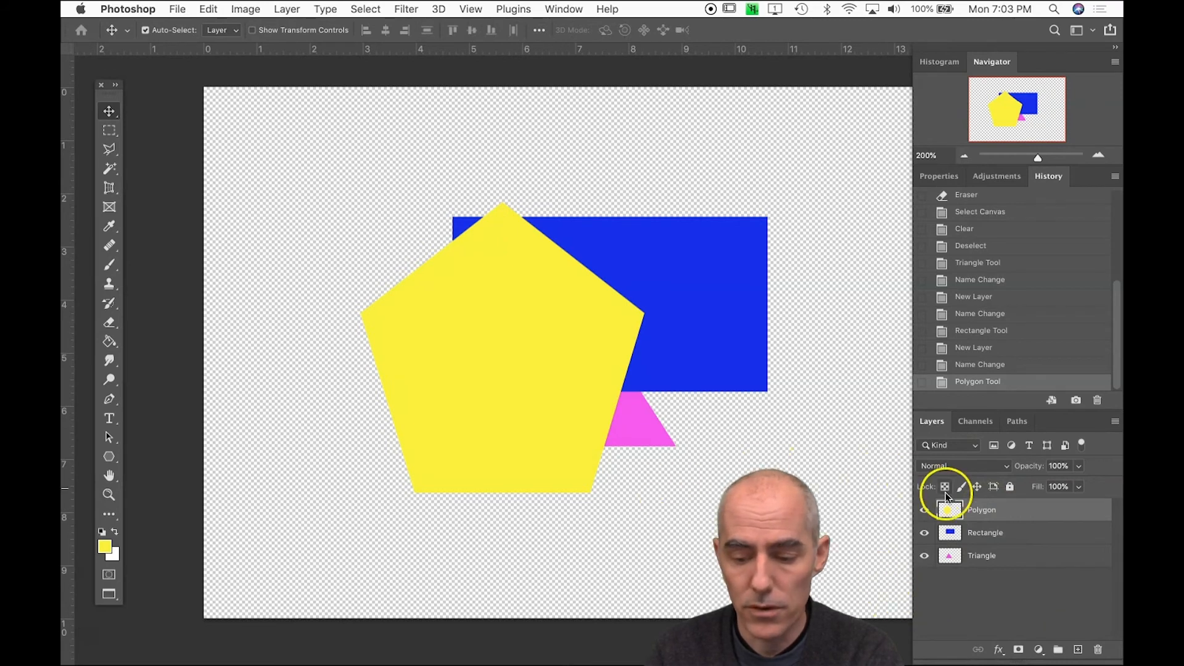
click(925, 511)
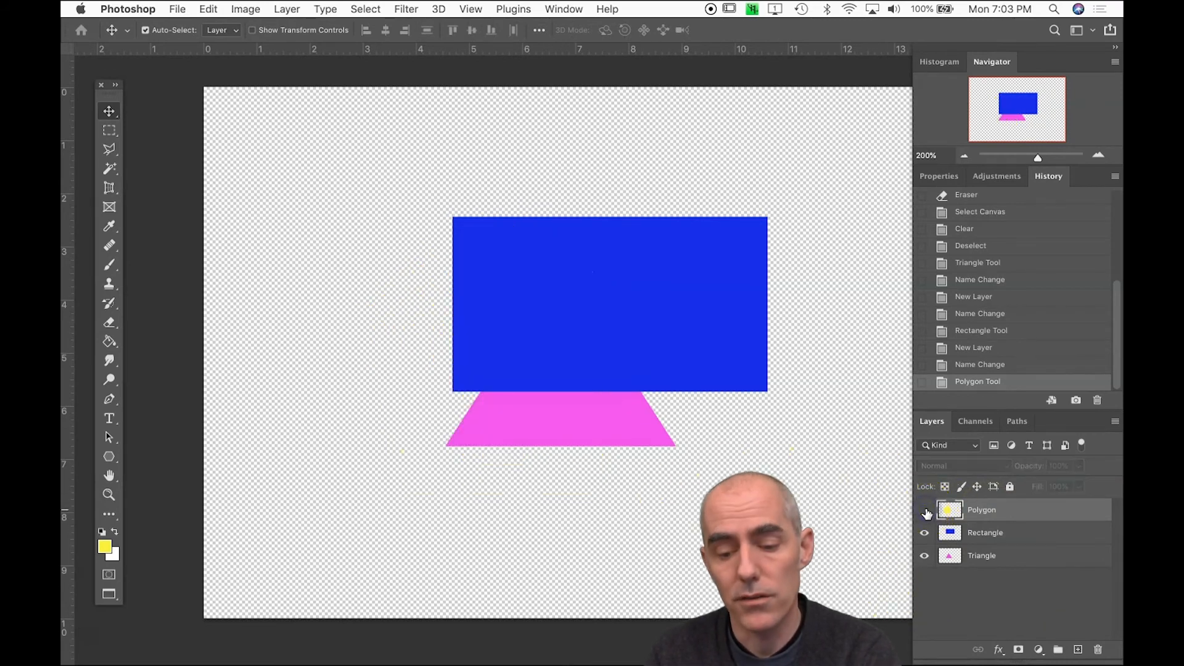
click(925, 534)
click(925, 534)
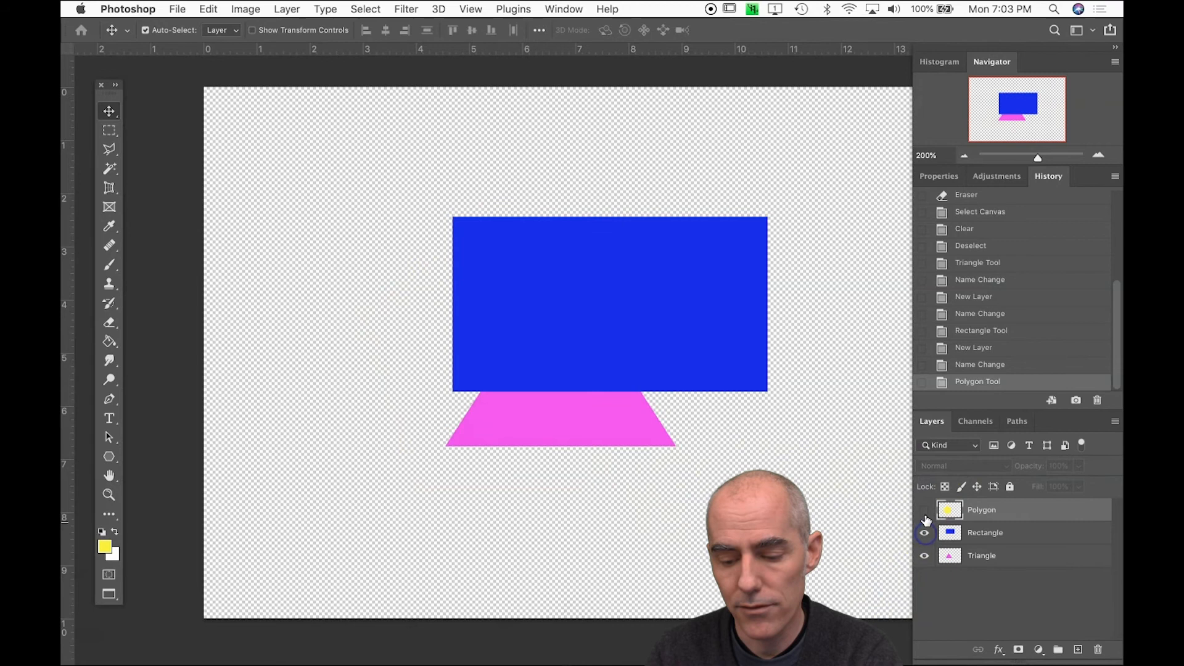
click(924, 511)
Reorder the layers so that Triangle is on top, Rectangle is in the middle and Polygon is at the bottom
drag(978, 532, 980, 506)
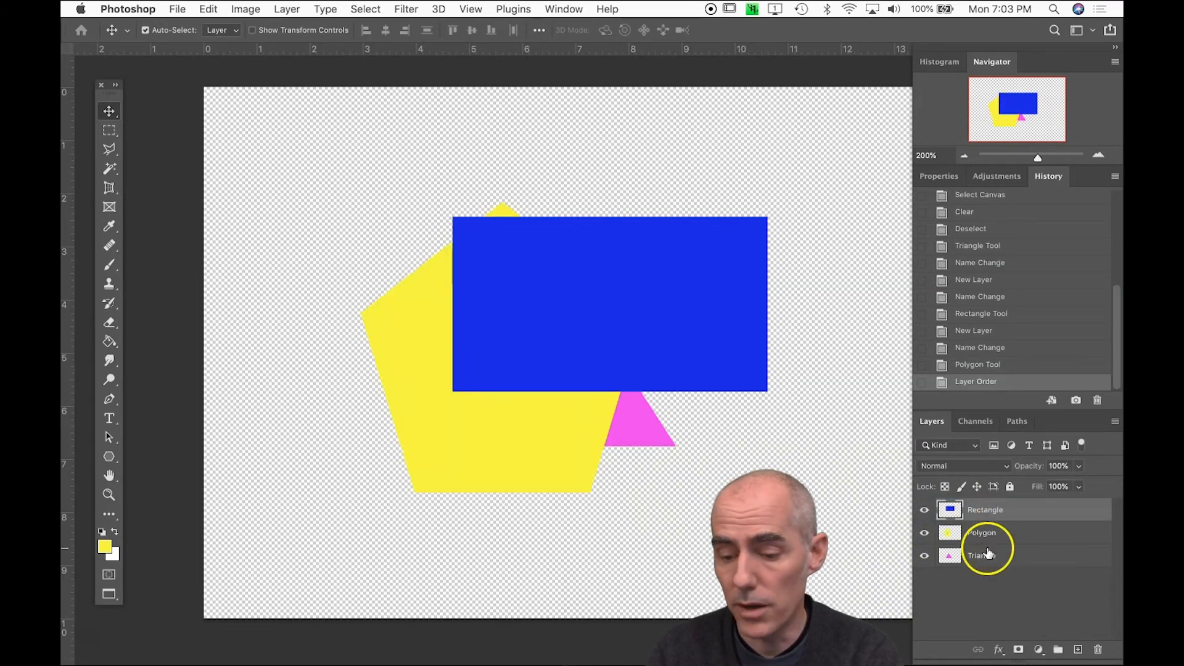
drag(989, 550, 986, 505)
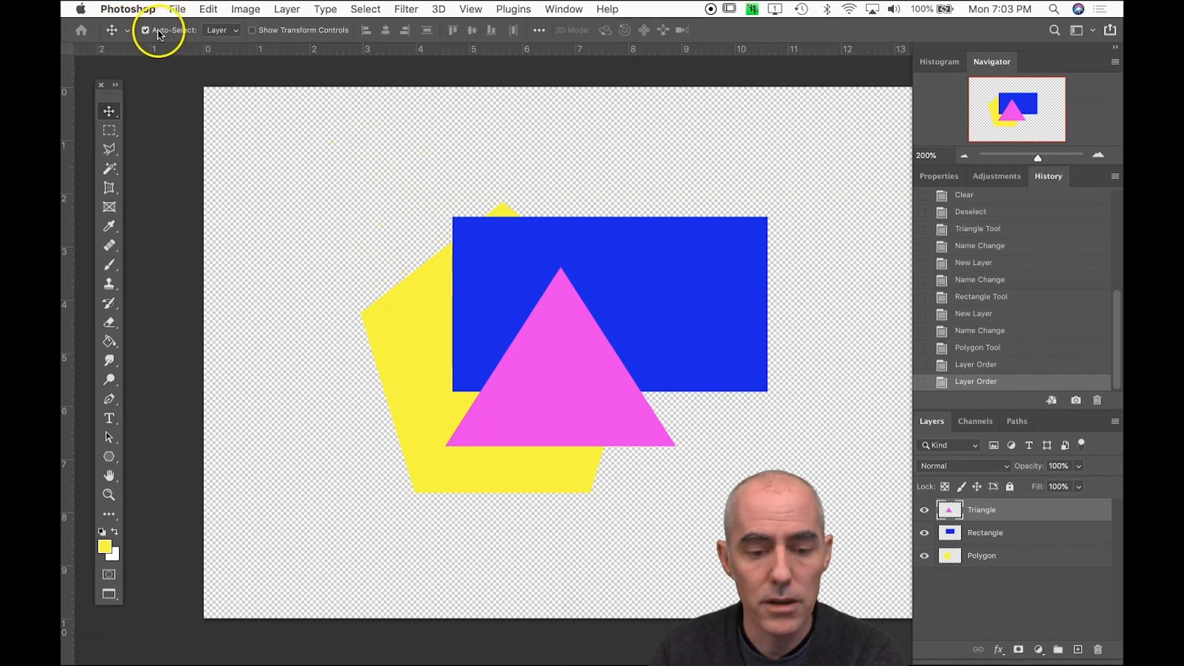
Keep the Move tool's Auto-Select target set to Layer, and turn Auto-Select off and on again
click(219, 30)
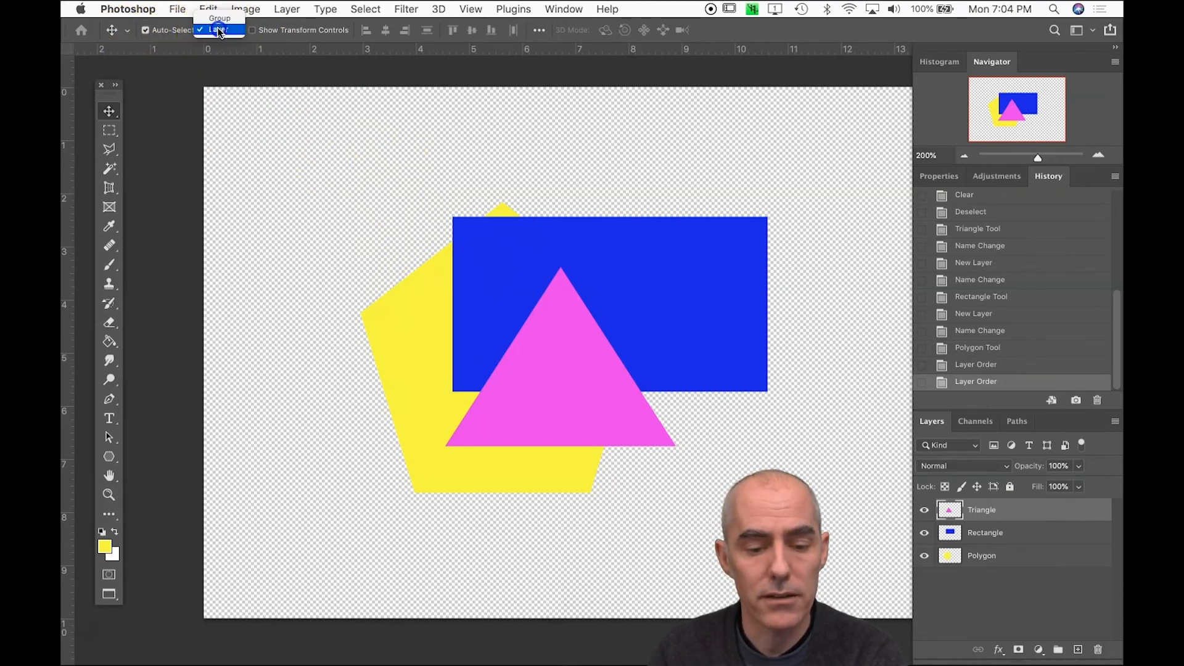
click(219, 30)
click(145, 30)
click(146, 31)
Spread the shapes apart, with the triangle at the canvas's upper left, the polygon at lower center and the rectangle above the polygon
drag(532, 247, 672, 168)
drag(560, 370, 350, 254)
drag(498, 455, 596, 515)
drag(698, 225, 605, 261)
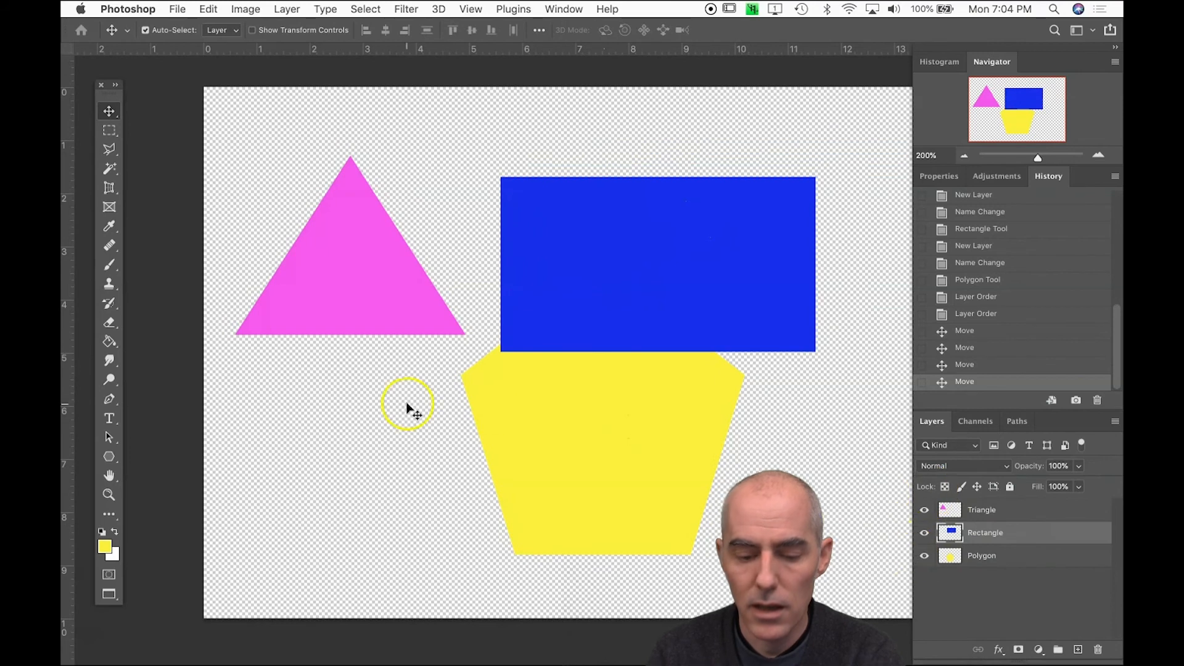
Rearrange the shapes with the rectangle at the canvas's upper left, the triangle overlapping its lower edge and the polygon at the lower right
drag(355, 271, 413, 378)
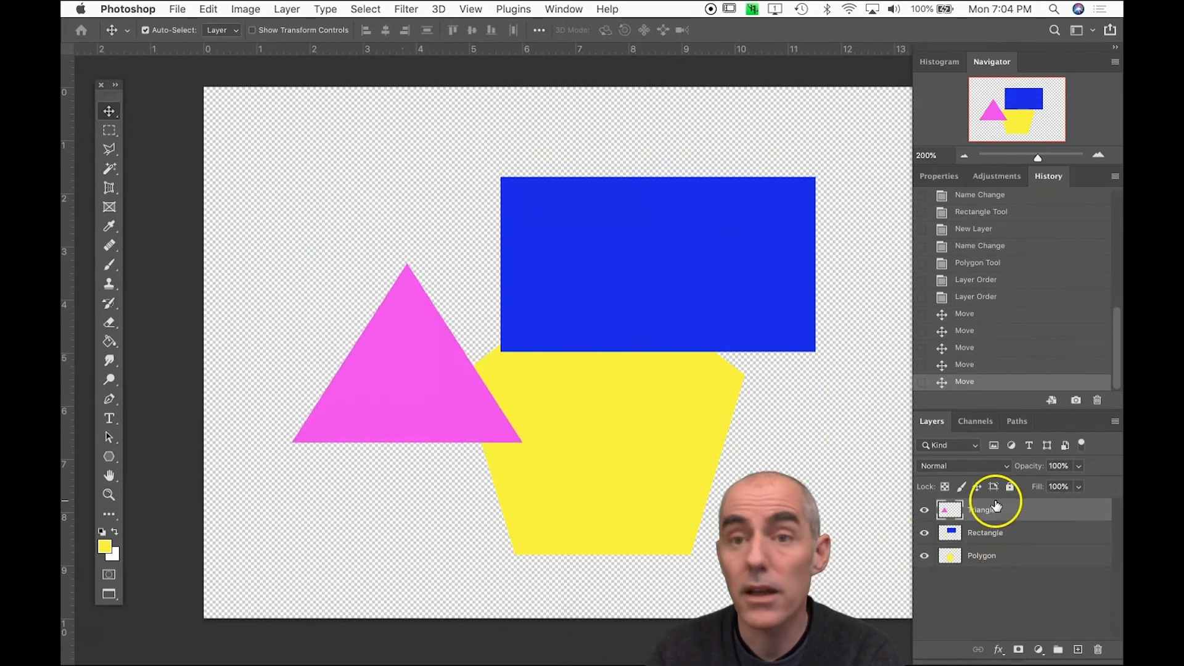
click(632, 424)
drag(632, 425, 399, 240)
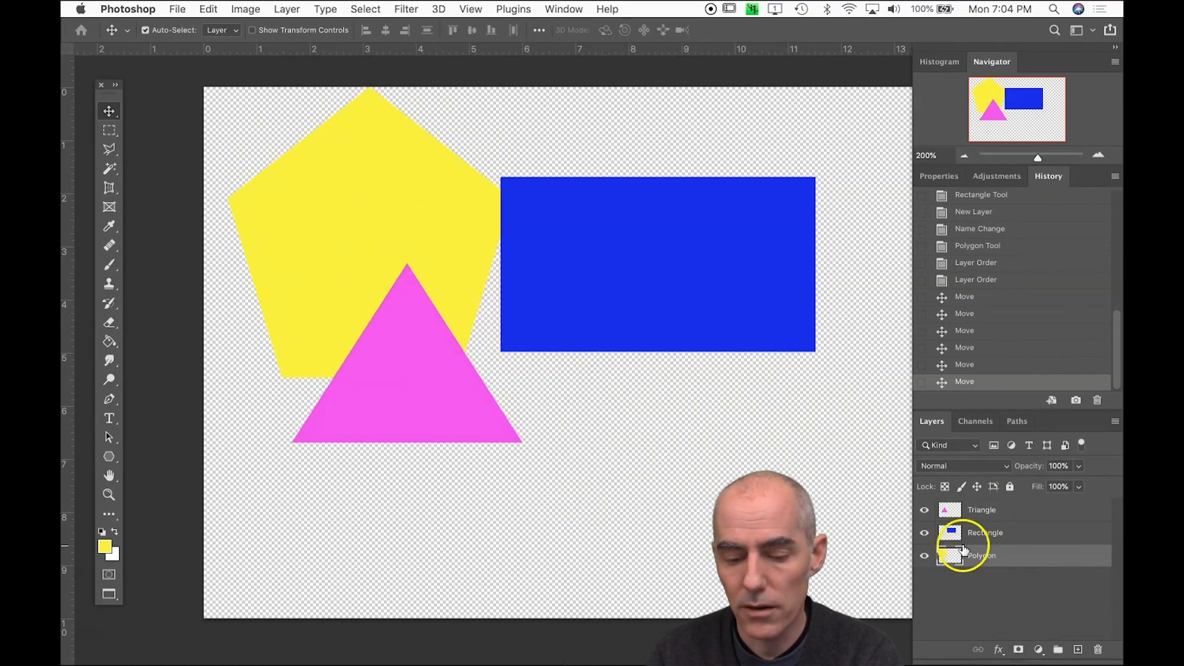
drag(603, 311, 334, 271)
drag(328, 360, 668, 518)
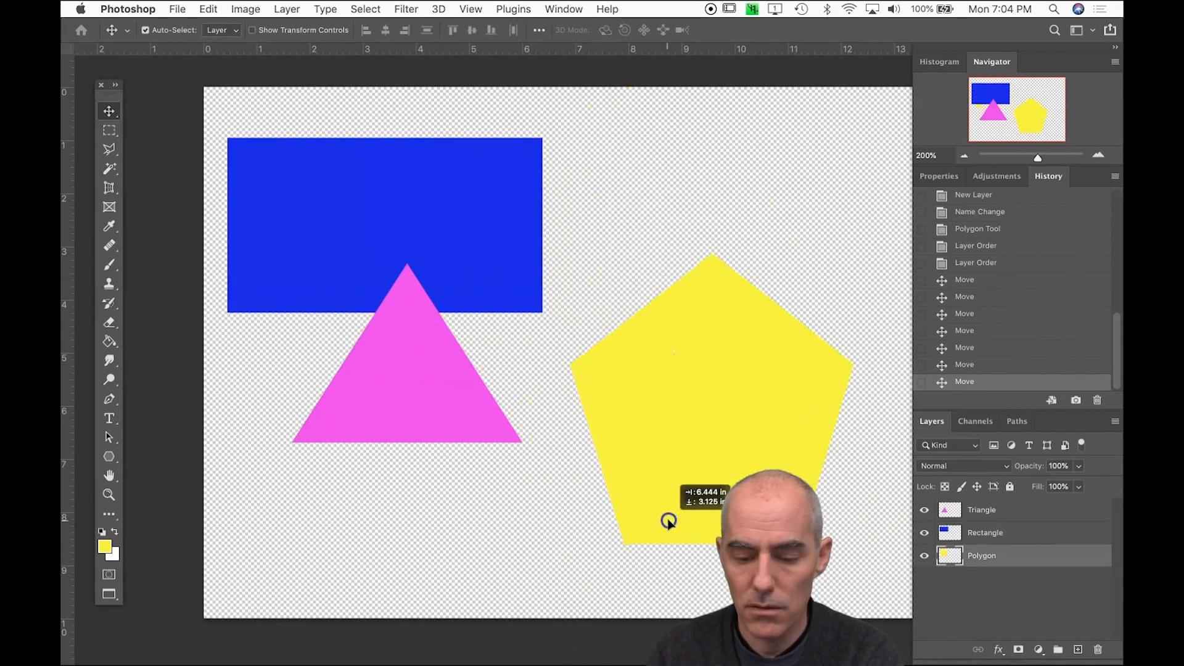
Send the Triangle layer below Rectangle and return it to the top, and move the triangle to overlap both the rectangle and the polygon
drag(983, 510, 986, 539)
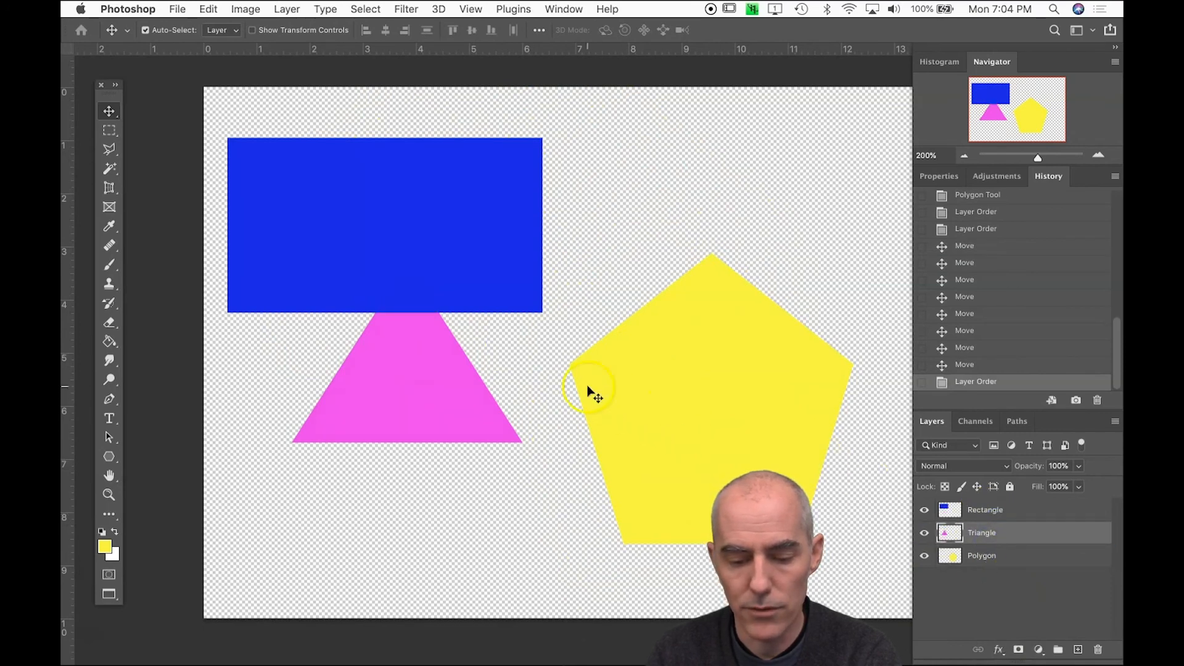
drag(973, 510, 974, 544)
drag(415, 367, 572, 301)
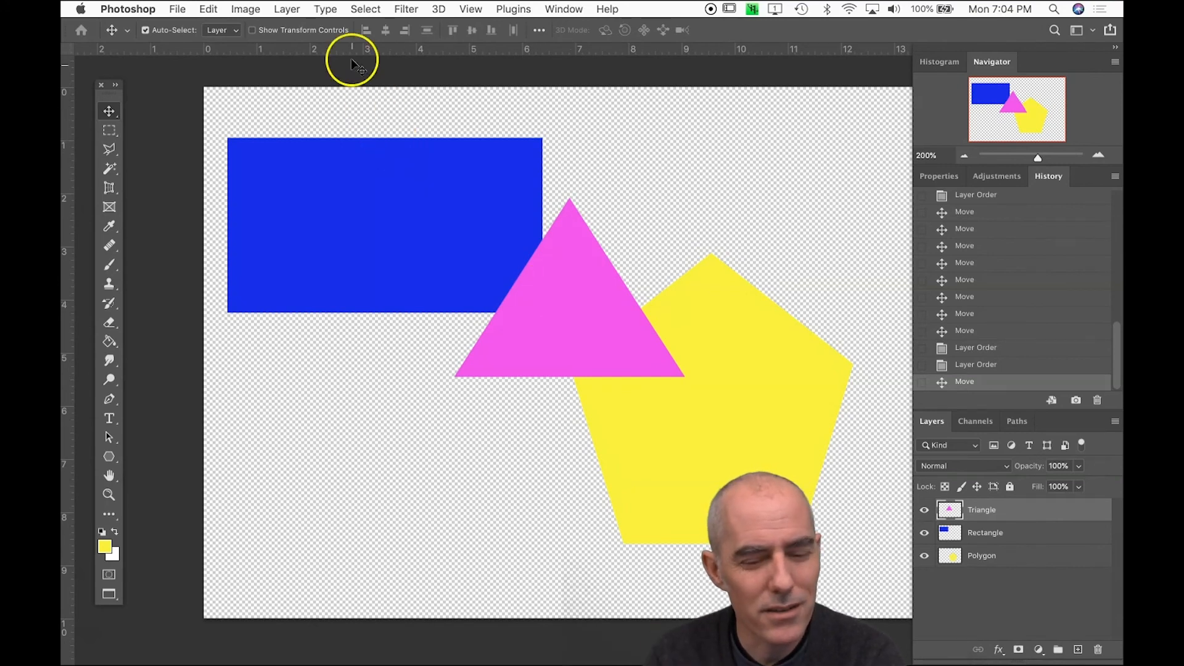
Show the transform controls around the triangle, and hide them again
click(254, 32)
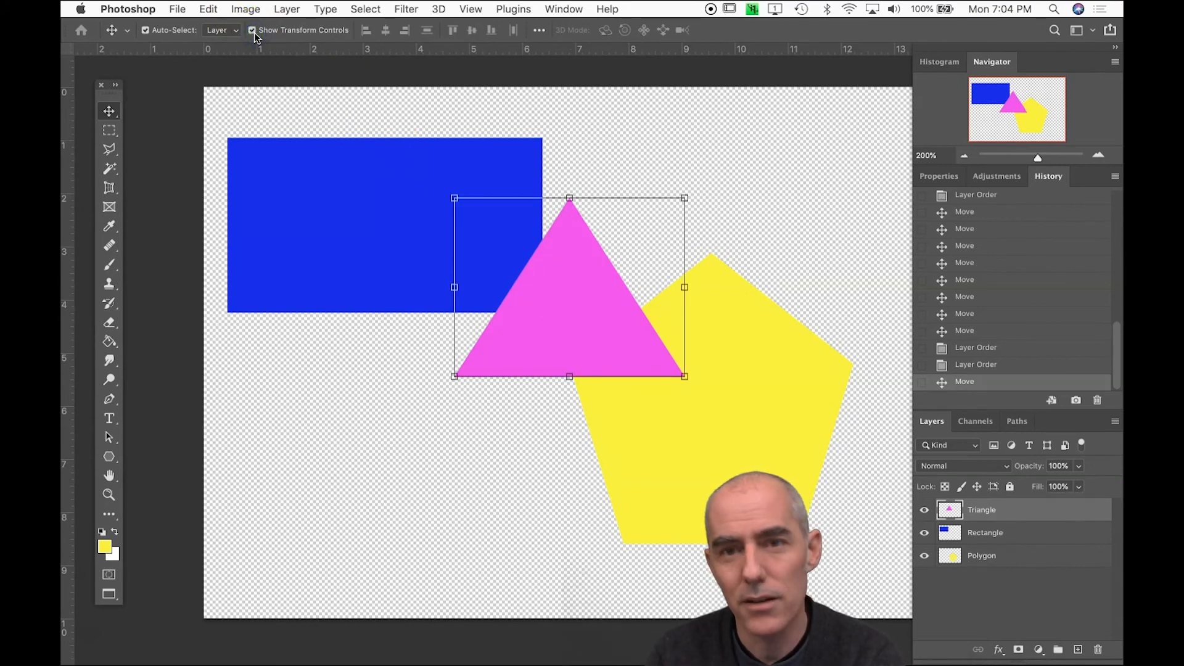
click(254, 32)
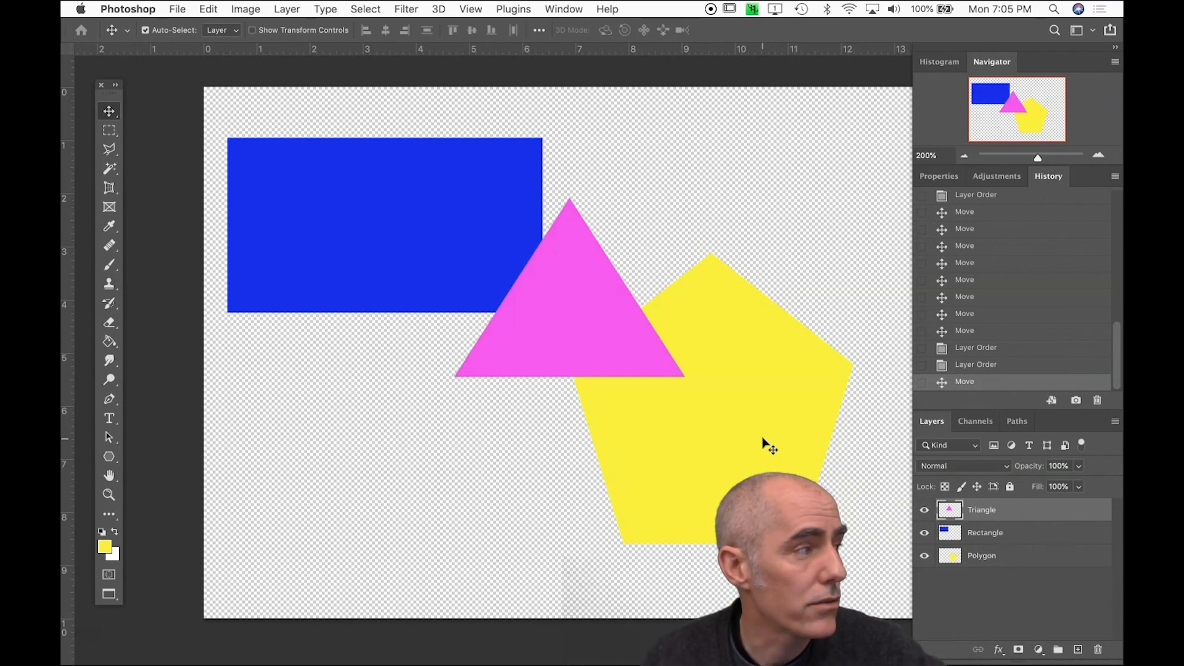
click(447, 655)
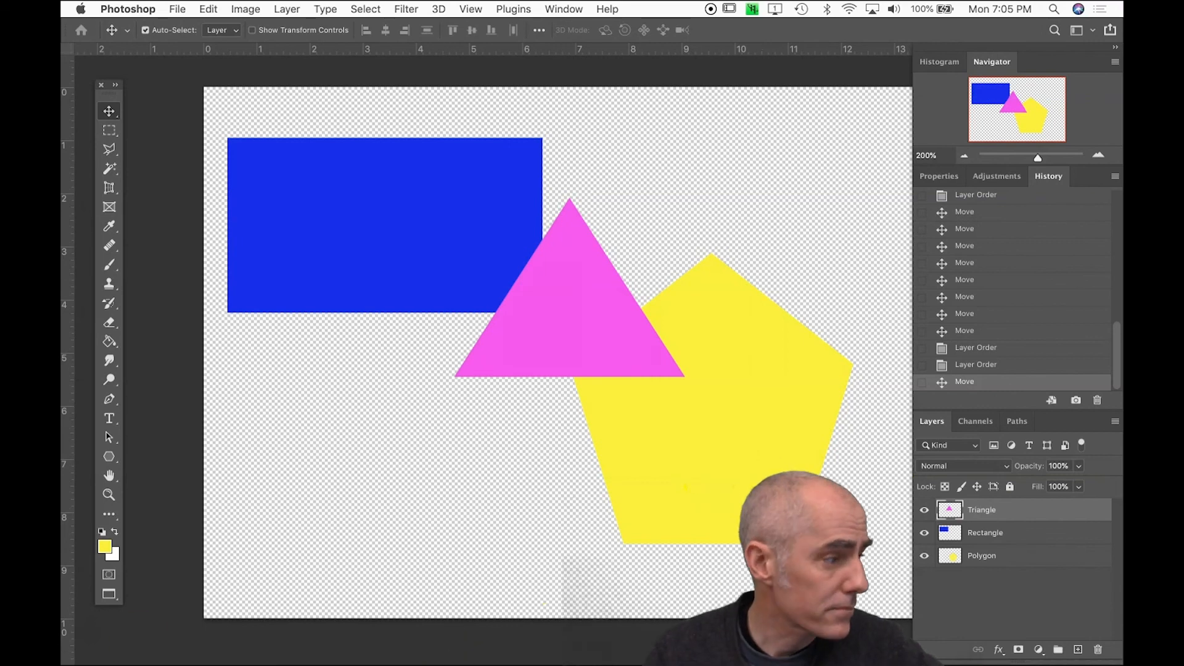